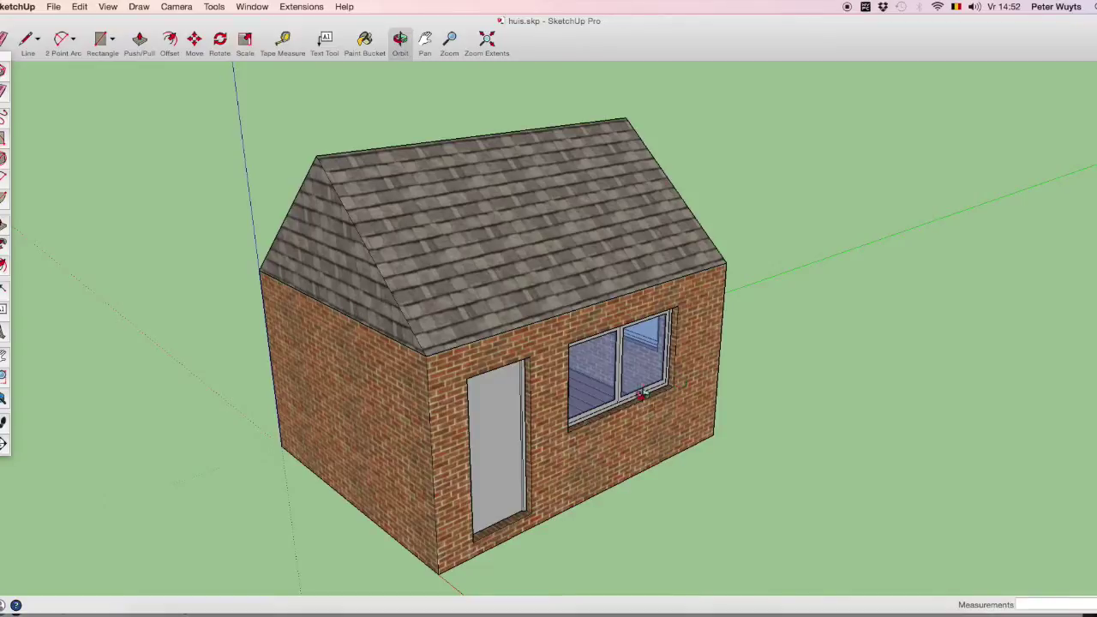
Orbit the house to a lower, frontal view and bring up the Styles panel
{"action": "left_click_drag", "start_coordinate": [643, 401], "coordinate": [626, 358]}
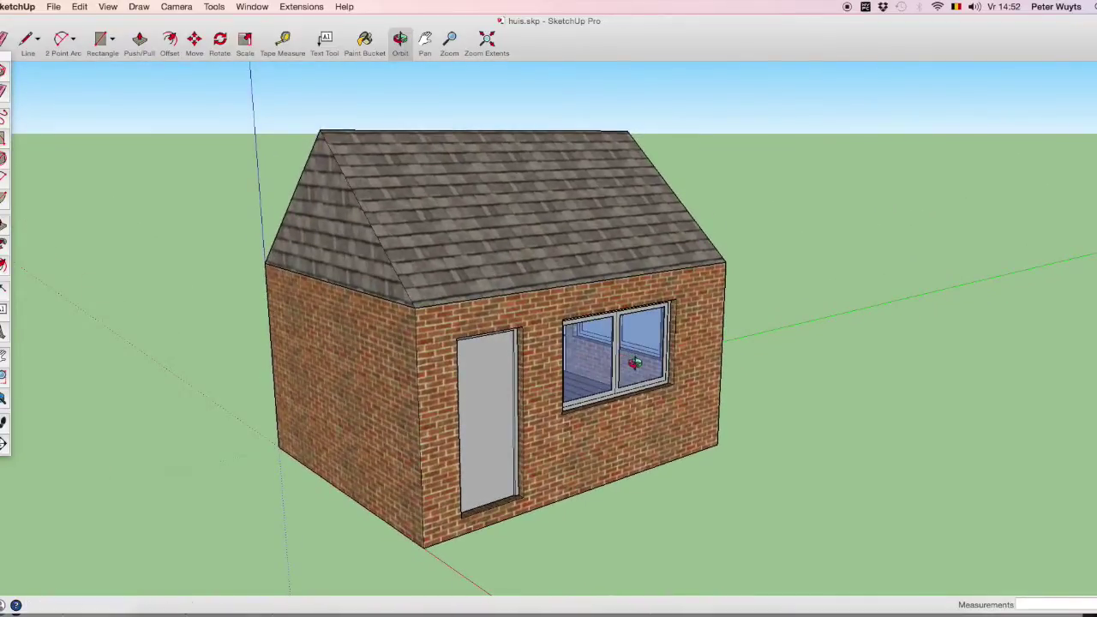
{"action": "left_click_drag", "start_coordinate": [634, 364], "coordinate": [604, 360]}
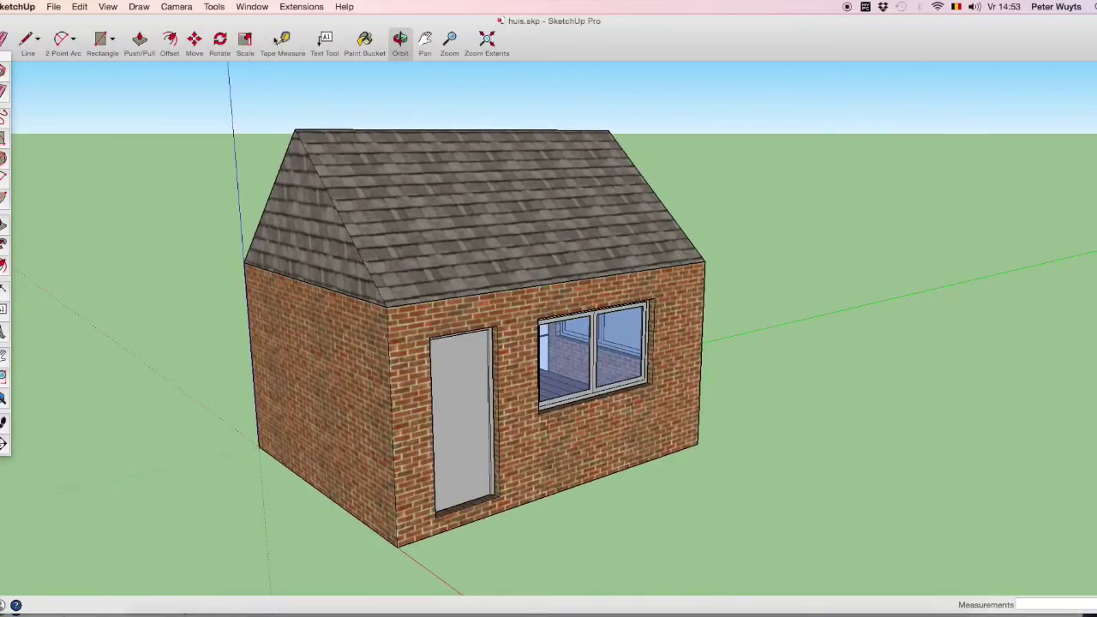
{"action": "left_click", "coordinate": [250, 7]}
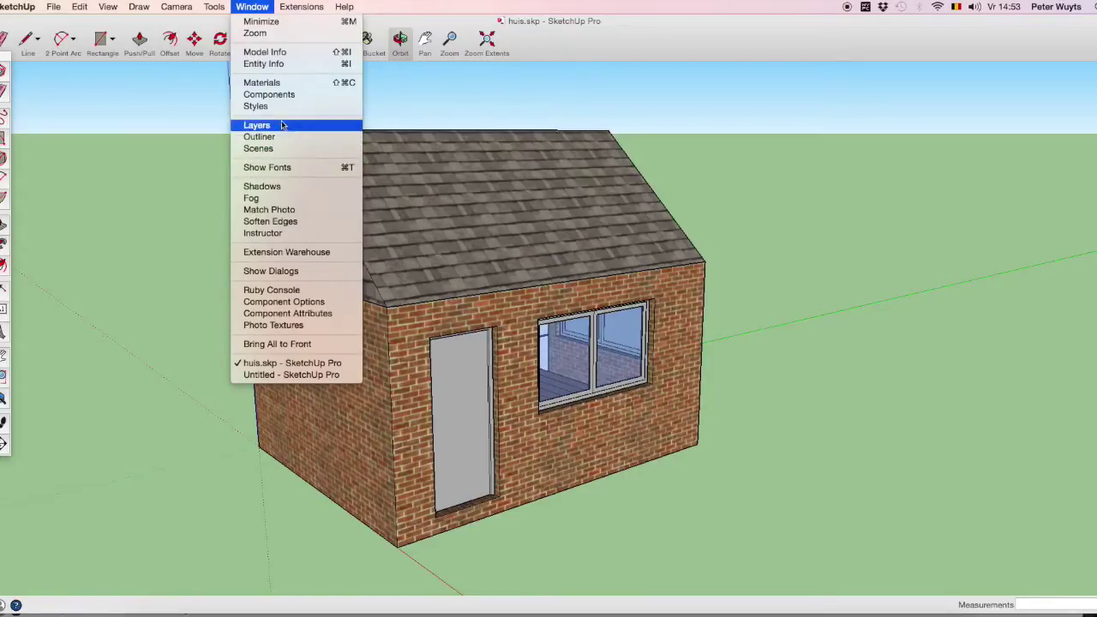
{"action": "left_click", "coordinate": [279, 110]}
Try Assorted Styles on the house, including Blueprint and Generic CAD
{"action": "mouse_move", "coordinate": [759, 178]}
{"action": "left_mouse_down"}
{"action": "mouse_move", "coordinate": [918, 180]}
{"action": "mouse_move", "coordinate": [924, 166]}
{"action": "left_mouse_up"}
{"action": "left_click", "coordinate": [972, 246]}
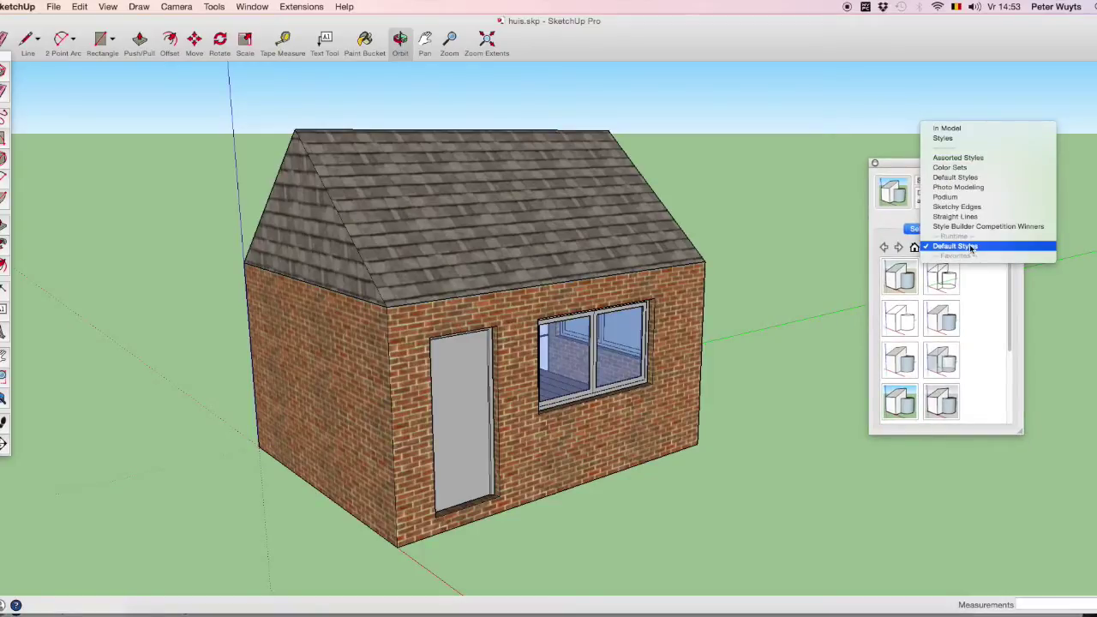
{"action": "left_click", "coordinate": [958, 158]}
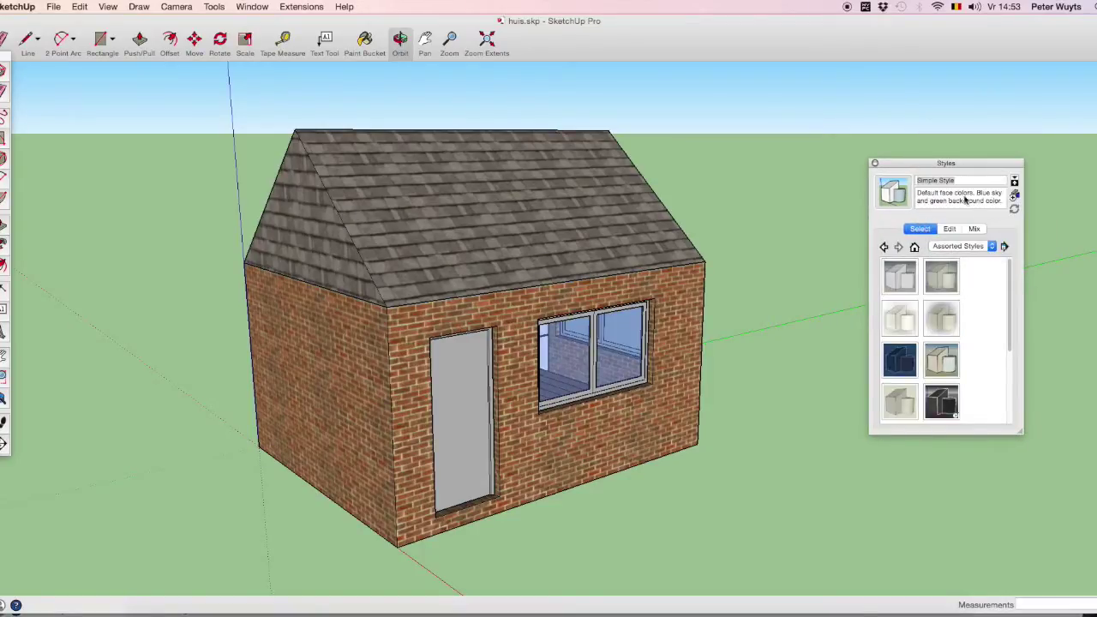
{"action": "left_click", "coordinate": [948, 273]}
{"action": "left_click", "coordinate": [941, 354]}
{"action": "left_click", "coordinate": [908, 367]}
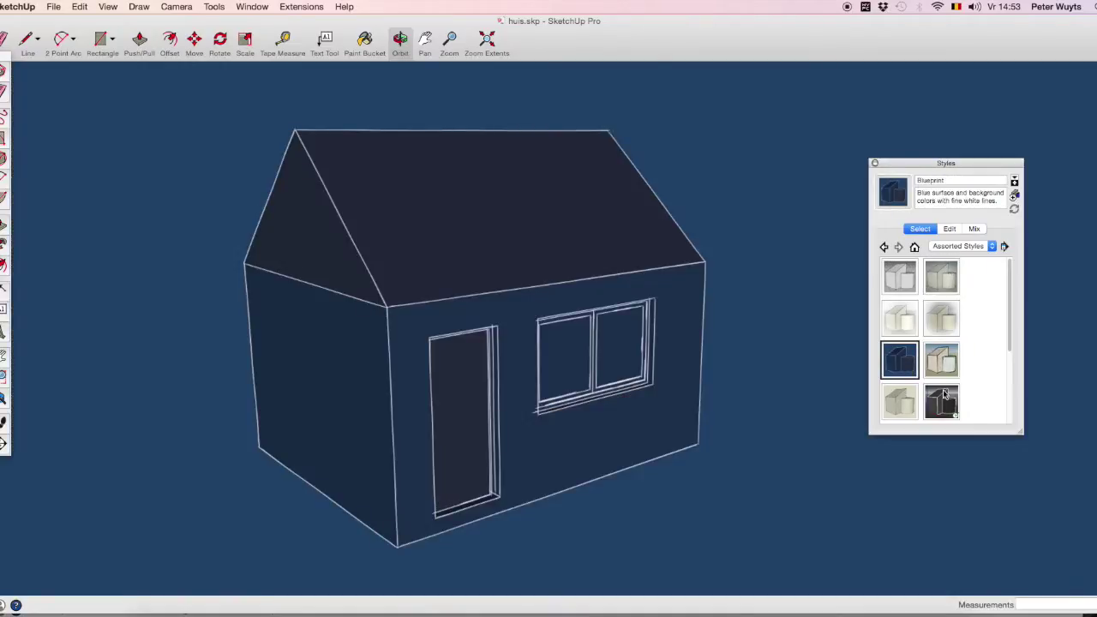
{"action": "left_click", "coordinate": [944, 394]}
Return to Default Styles and apply Shaded with textures after trying plain Shaded
{"action": "left_click", "coordinate": [965, 249]}
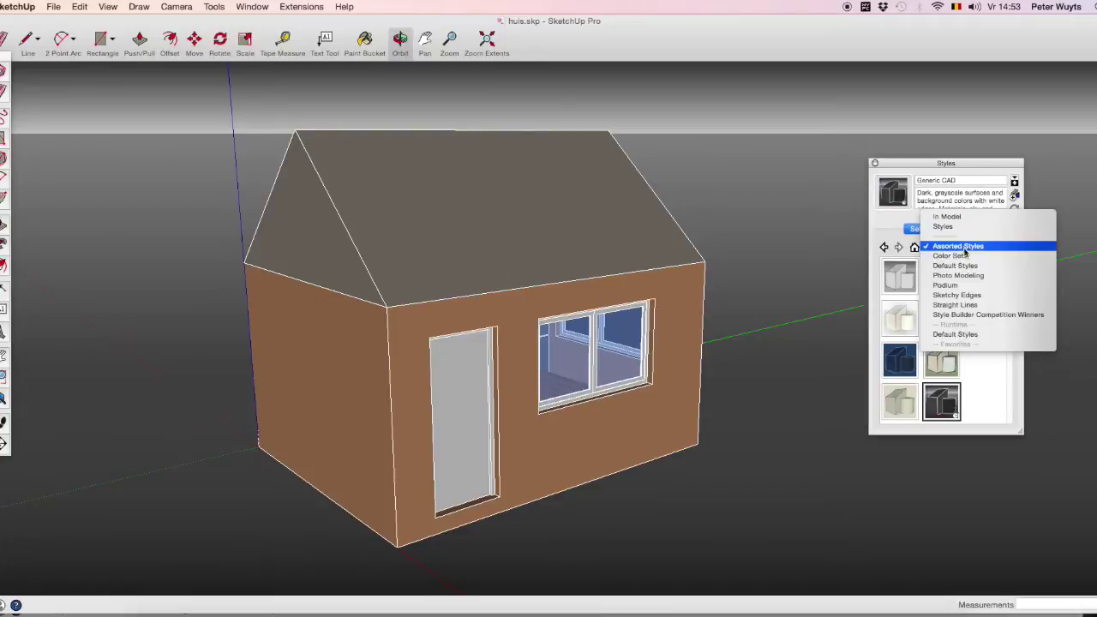
{"action": "left_click", "coordinate": [972, 267]}
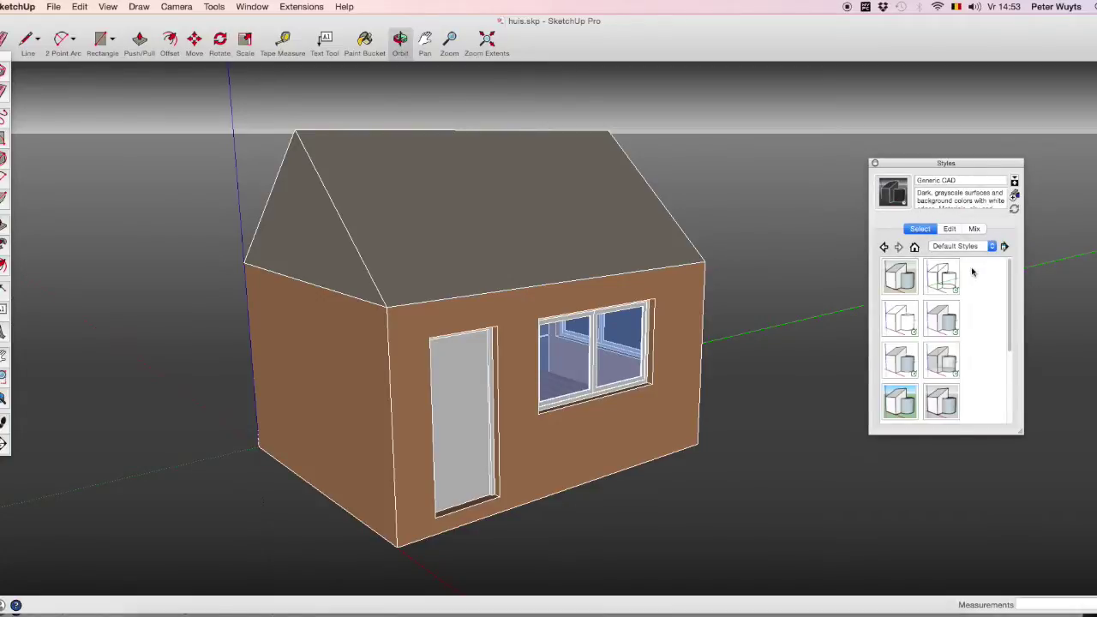
{"action": "left_click", "coordinate": [937, 331]}
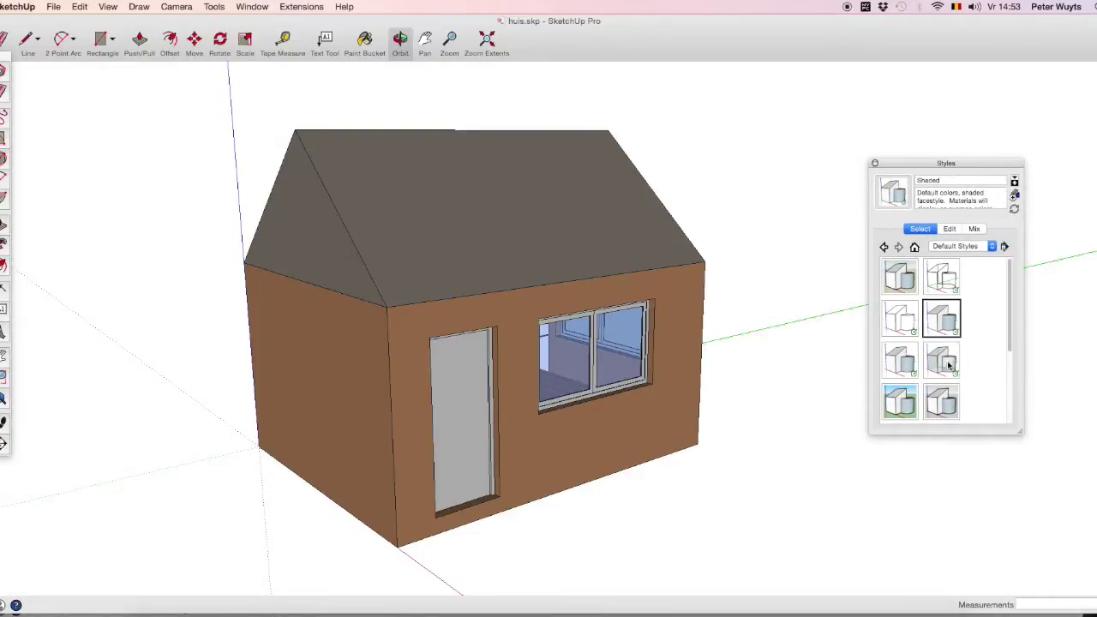
{"action": "left_click", "coordinate": [909, 370]}
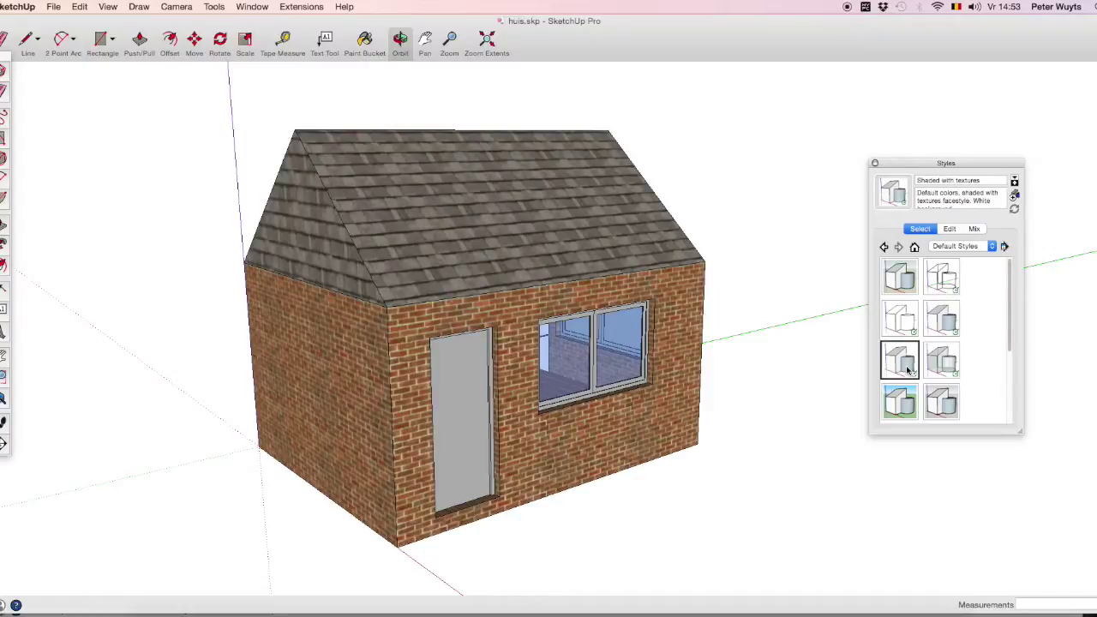
{"action": "left_click", "coordinate": [968, 246]}
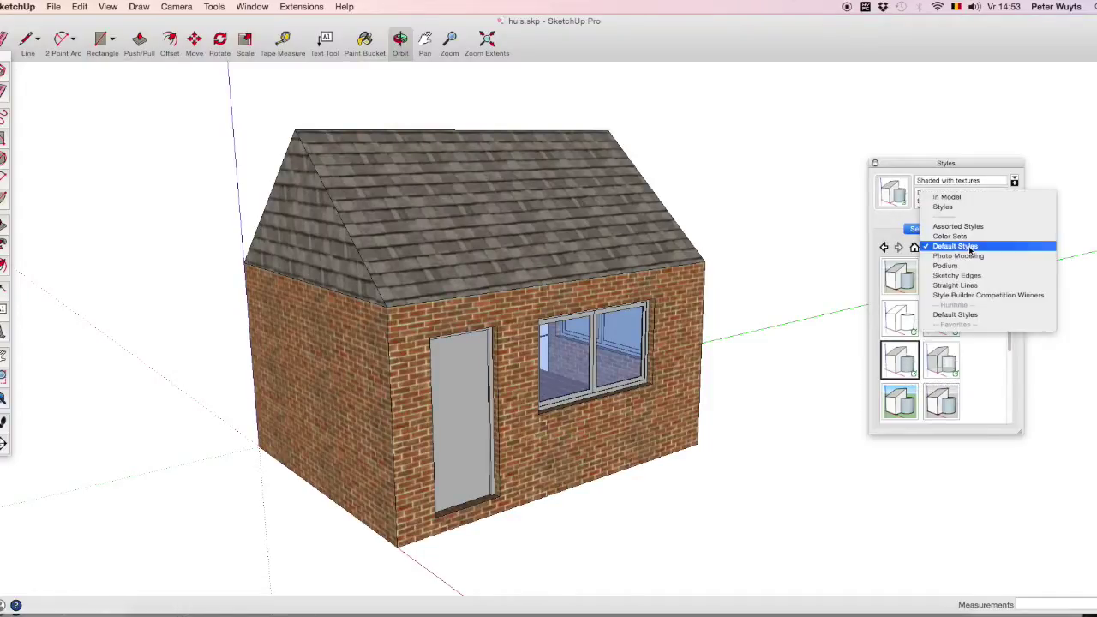
Preview the Sketchy Edges styles Brush Strokes and Marker Thin on the house
{"action": "left_click", "coordinate": [984, 275]}
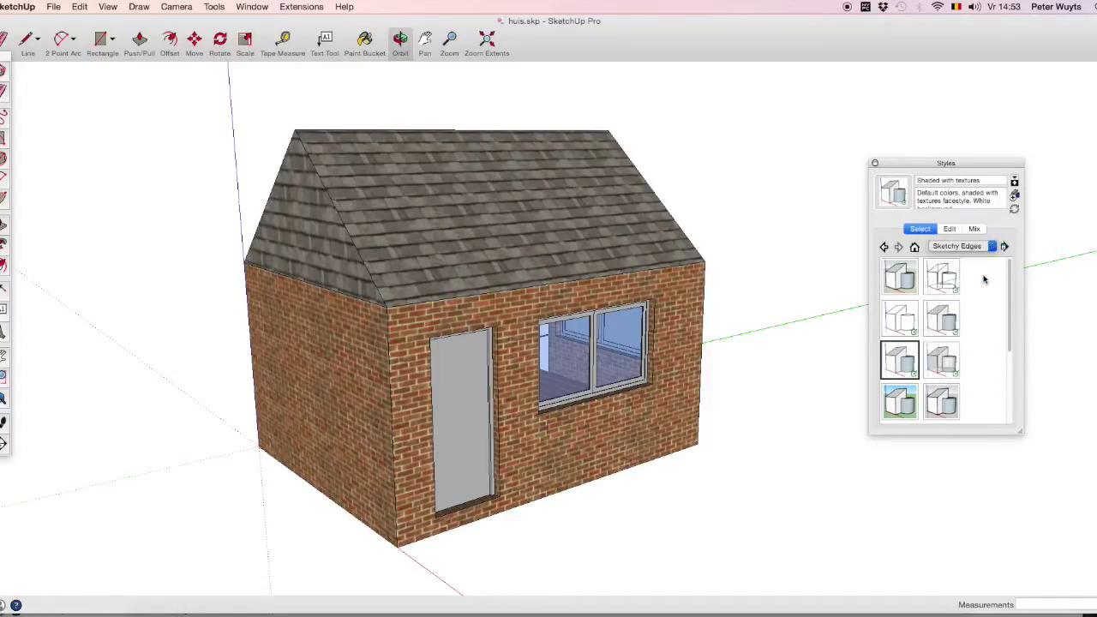
{"action": "left_click", "coordinate": [951, 324]}
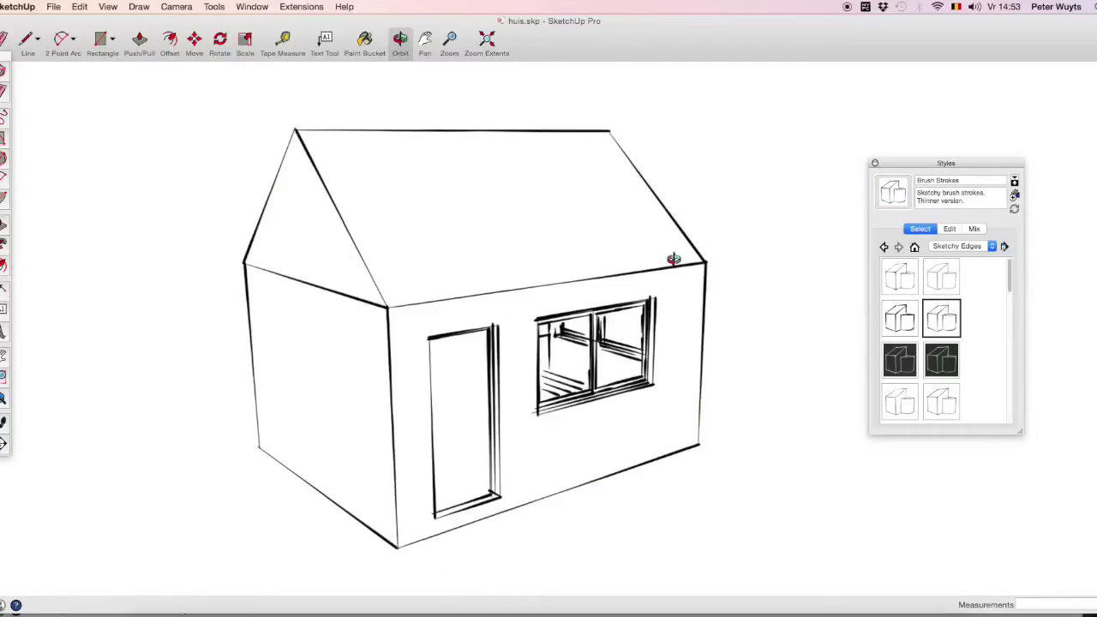
{"action": "mouse_move", "coordinate": [1007, 287]}
{"action": "left_mouse_down"}
{"action": "mouse_move", "coordinate": [1009, 344]}
{"action": "mouse_move", "coordinate": [1008, 273]}
{"action": "left_mouse_up"}
{"action": "left_click", "coordinate": [937, 334]}
Restore Default Styles' Shaded with textures and show the style's Edit settings
{"action": "left_click", "coordinate": [992, 247]}
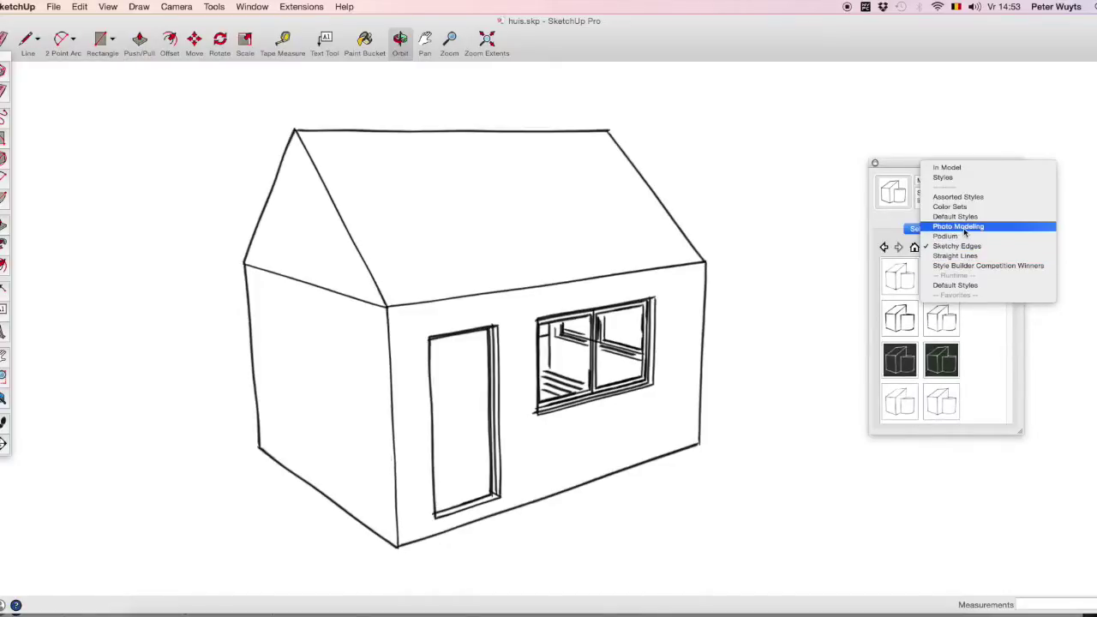
{"action": "left_click", "coordinate": [966, 216]}
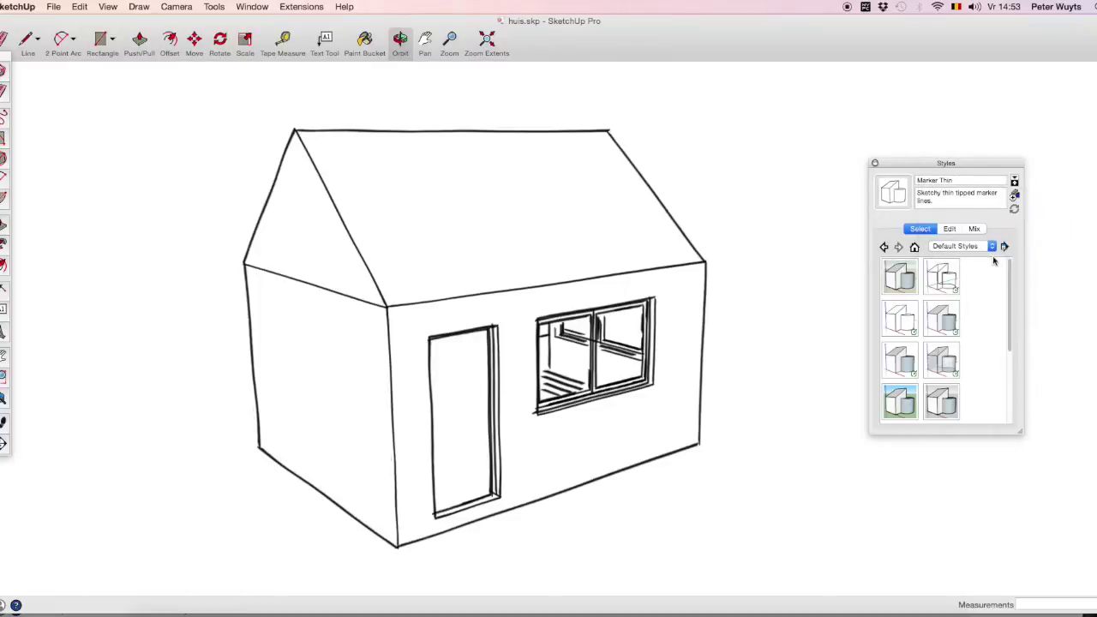
{"action": "left_click_drag", "start_coordinate": [1011, 344], "coordinate": [1017, 333]}
{"action": "left_click", "coordinate": [897, 360]}
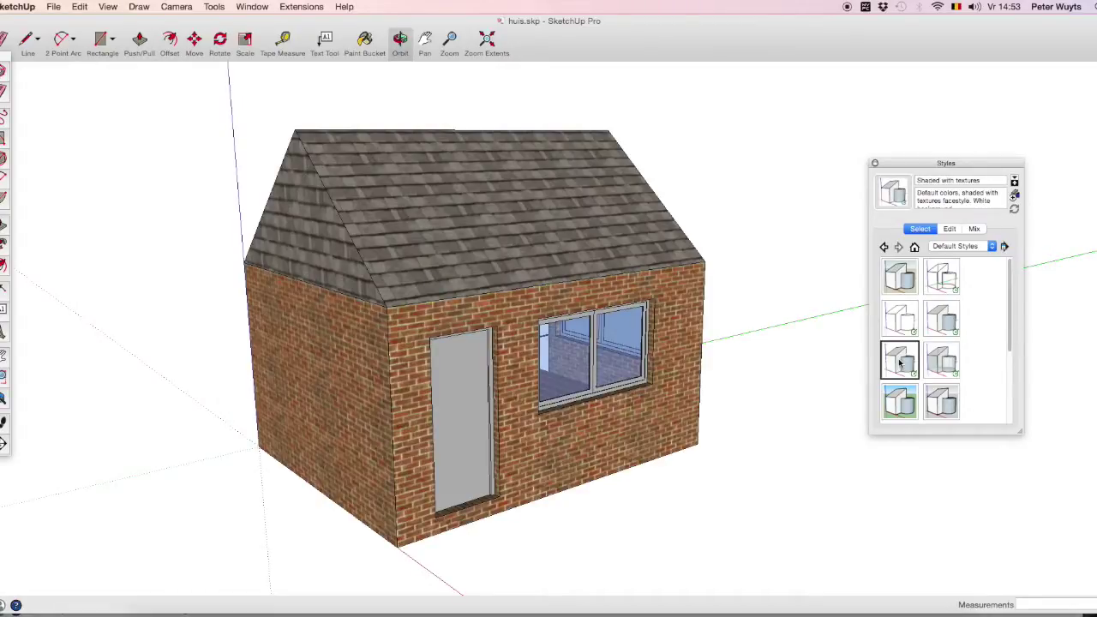
{"action": "left_click", "coordinate": [950, 229]}
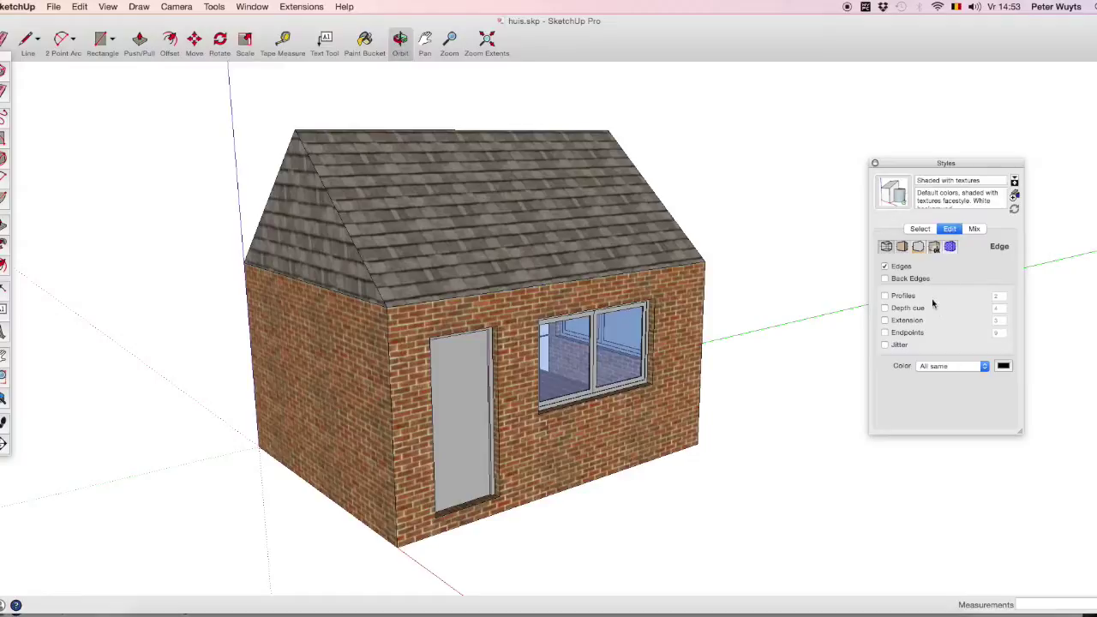
{"action": "left_click", "coordinate": [885, 266]}
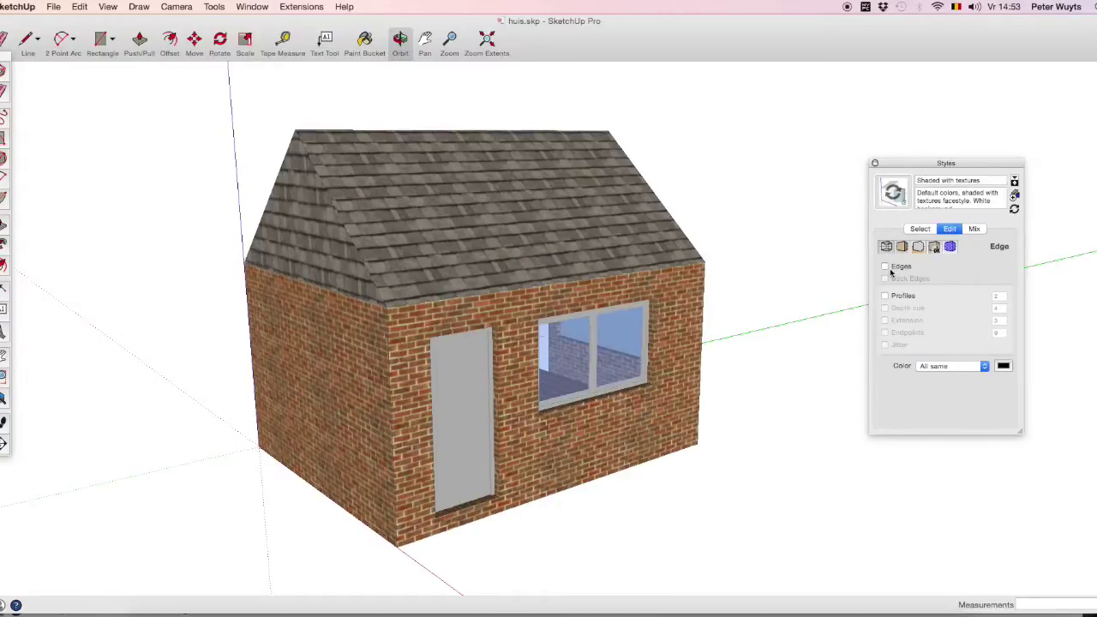
{"action": "left_click", "coordinate": [885, 266]}
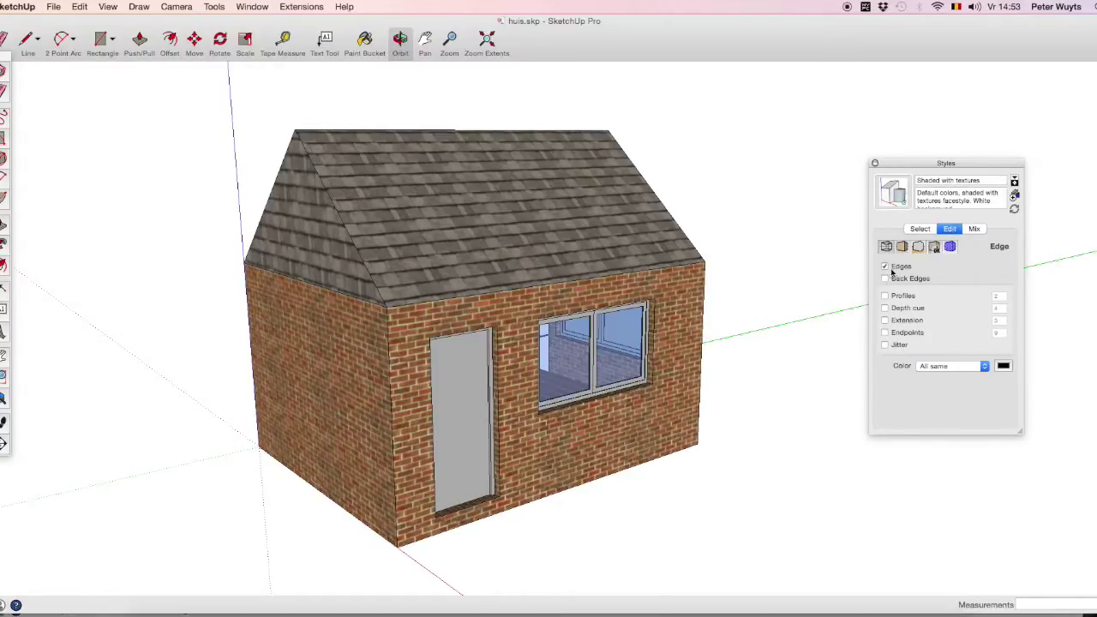
{"action": "left_click", "coordinate": [901, 296]}
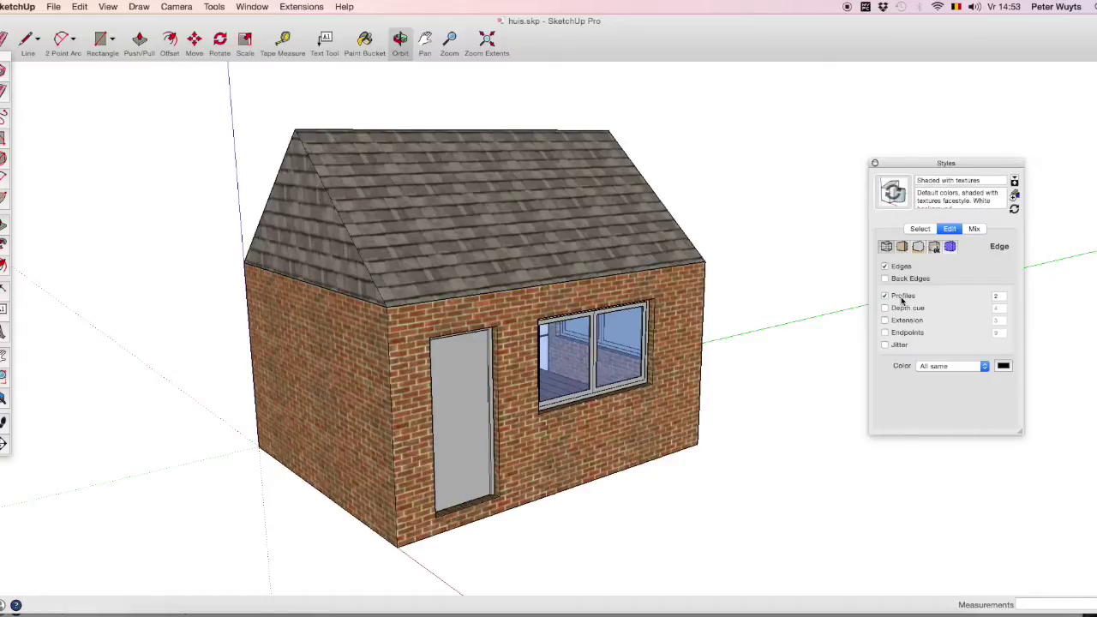
{"action": "left_click", "coordinate": [901, 296]}
{"action": "left_click", "coordinate": [901, 297]}
{"action": "left_click", "coordinate": [995, 296]}
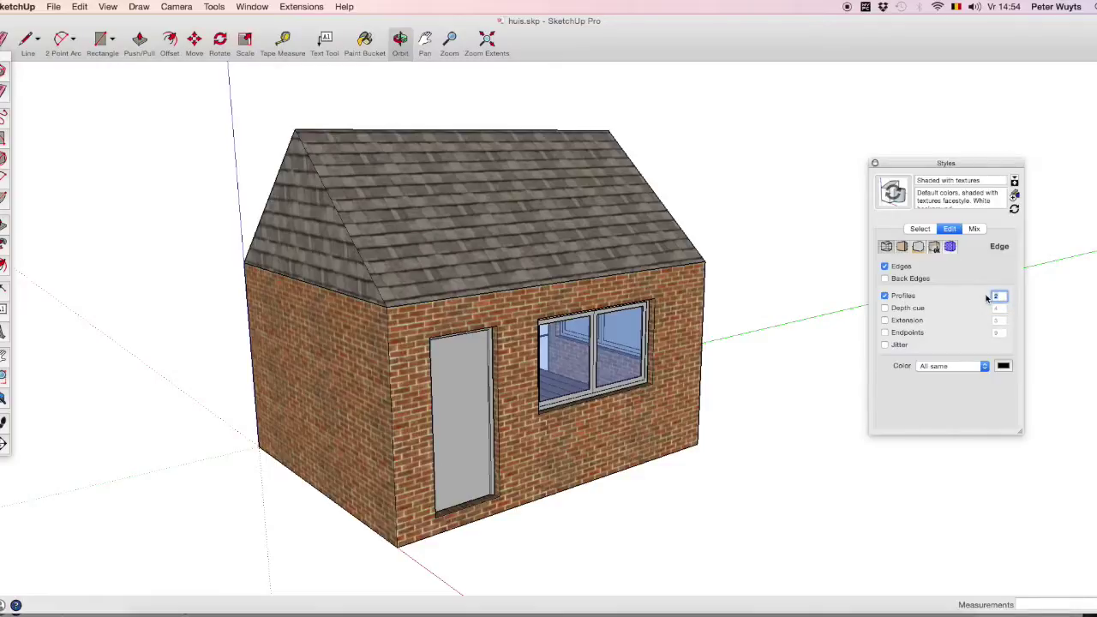
{"action": "type", "text": "10"}
{"action": "left_click", "coordinate": [884, 308]}
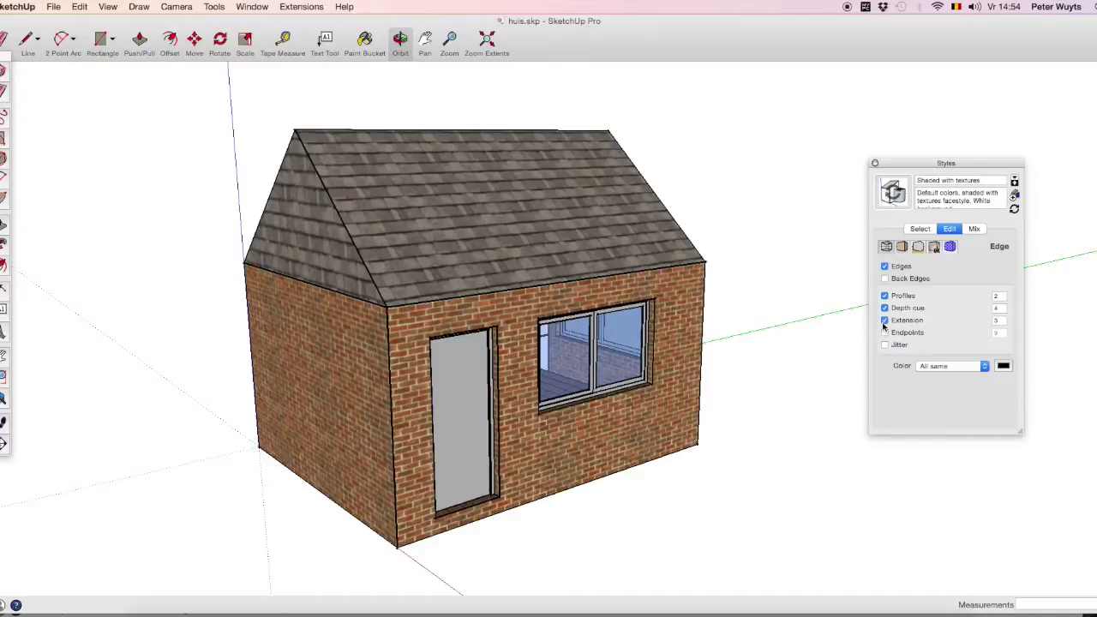
{"action": "double_click", "coordinate": [995, 321]}
{"action": "type", "text": "5"}
{"action": "key", "text": "Return"}
{"action": "left_click", "coordinate": [885, 333]}
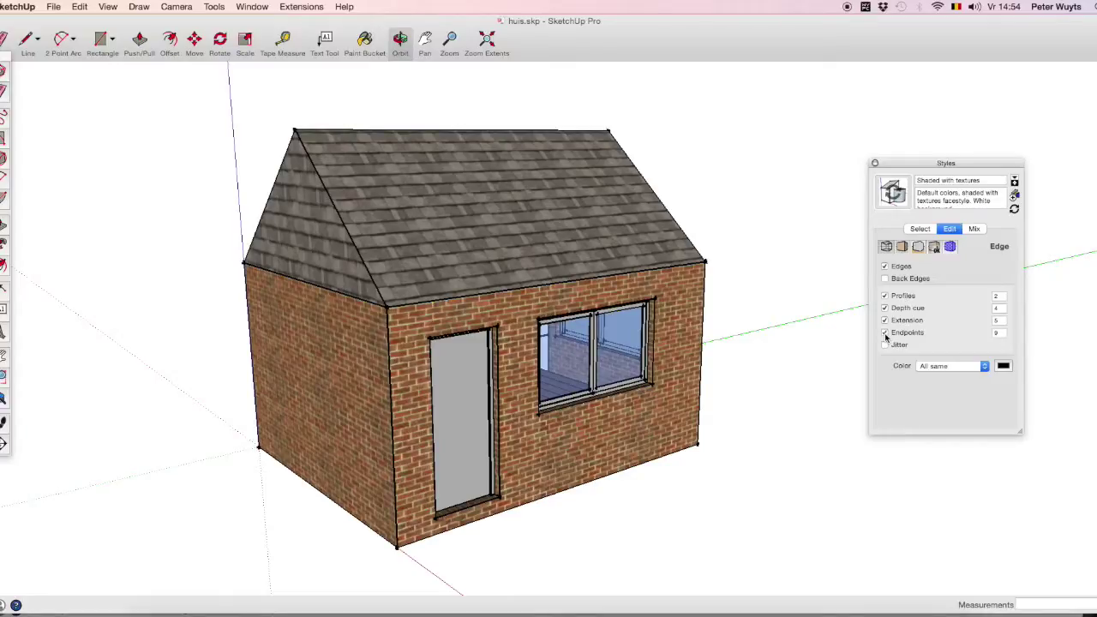
{"action": "left_click", "coordinate": [885, 344]}
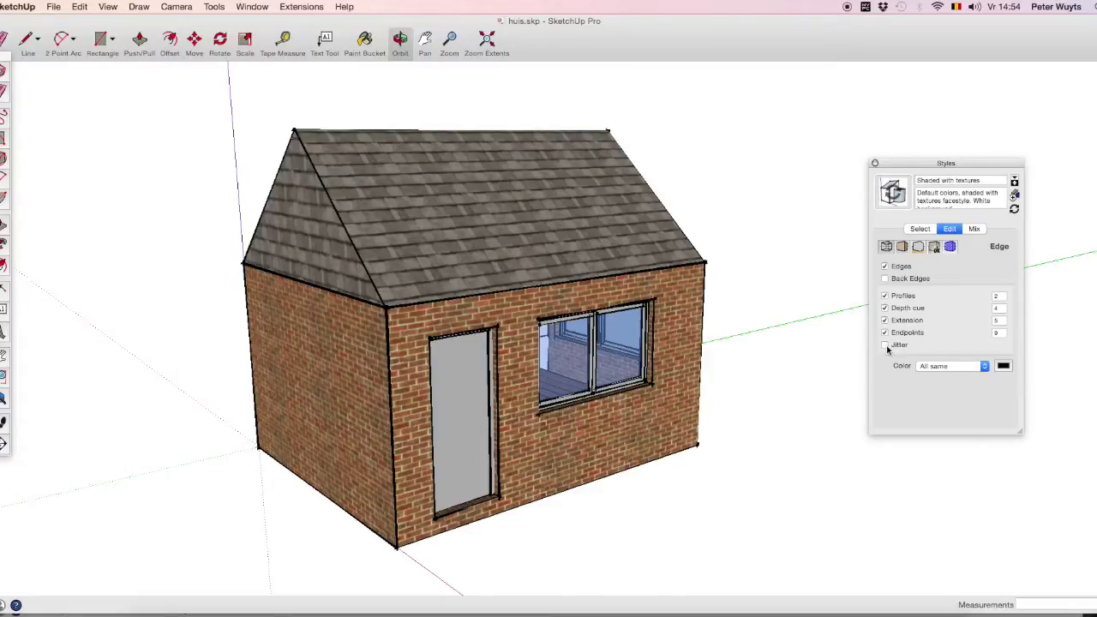
{"action": "left_click", "coordinate": [885, 344]}
{"action": "left_click", "coordinate": [885, 332]}
{"action": "left_click", "coordinate": [885, 320]}
{"action": "left_click", "coordinate": [885, 307]}
{"action": "left_click", "coordinate": [885, 297]}
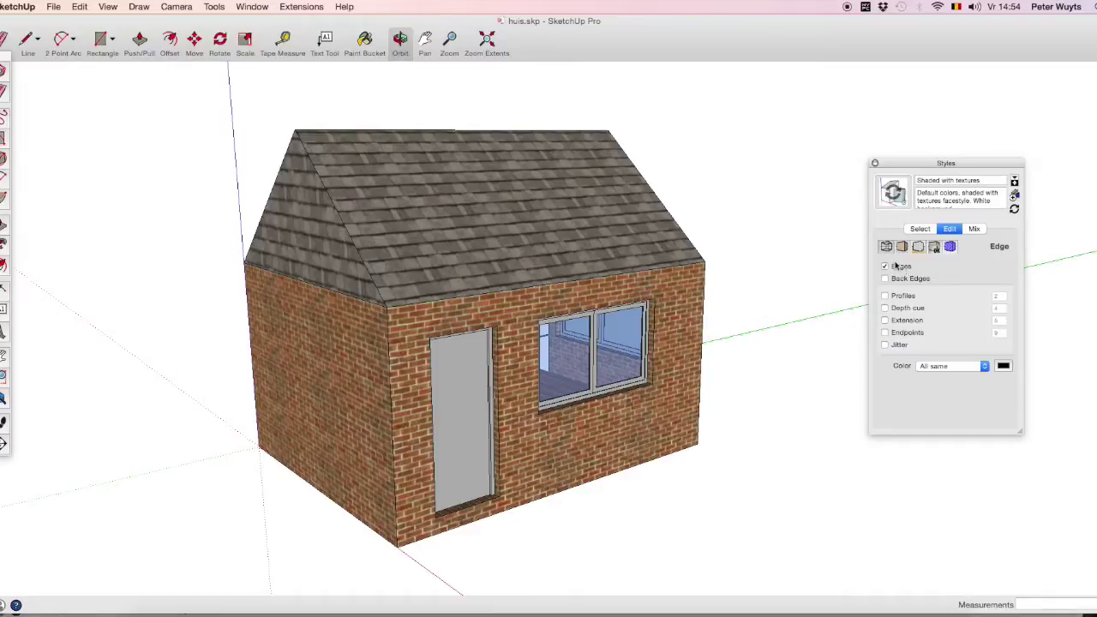
{"action": "left_click", "coordinate": [902, 247]}
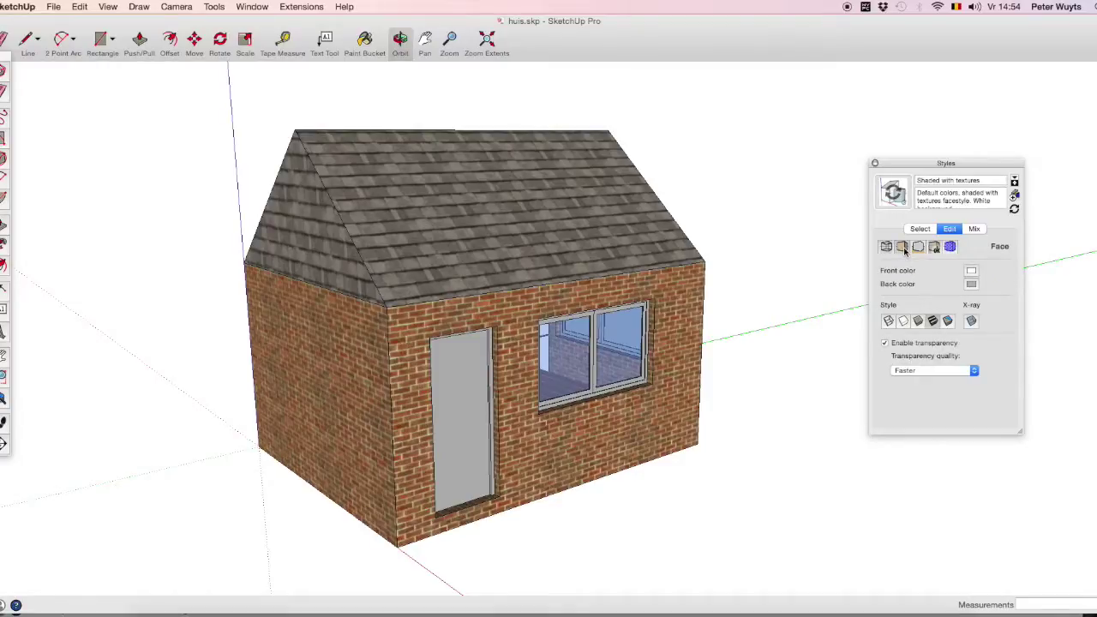
Preview Shaded, Hidden Line and Wireframe face styles, settling on Shaded with Textures
{"action": "left_click", "coordinate": [918, 322]}
{"action": "left_click", "coordinate": [932, 322]}
{"action": "left_click", "coordinate": [903, 322]}
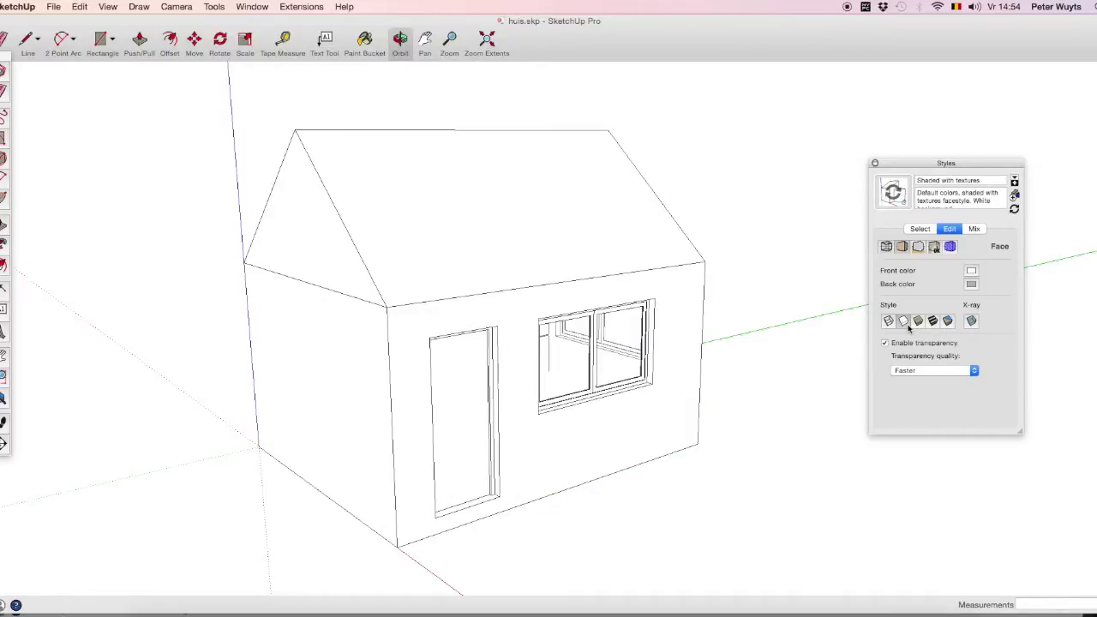
{"action": "left_click", "coordinate": [888, 321]}
{"action": "left_click", "coordinate": [903, 321]}
{"action": "left_click", "coordinate": [932, 321]}
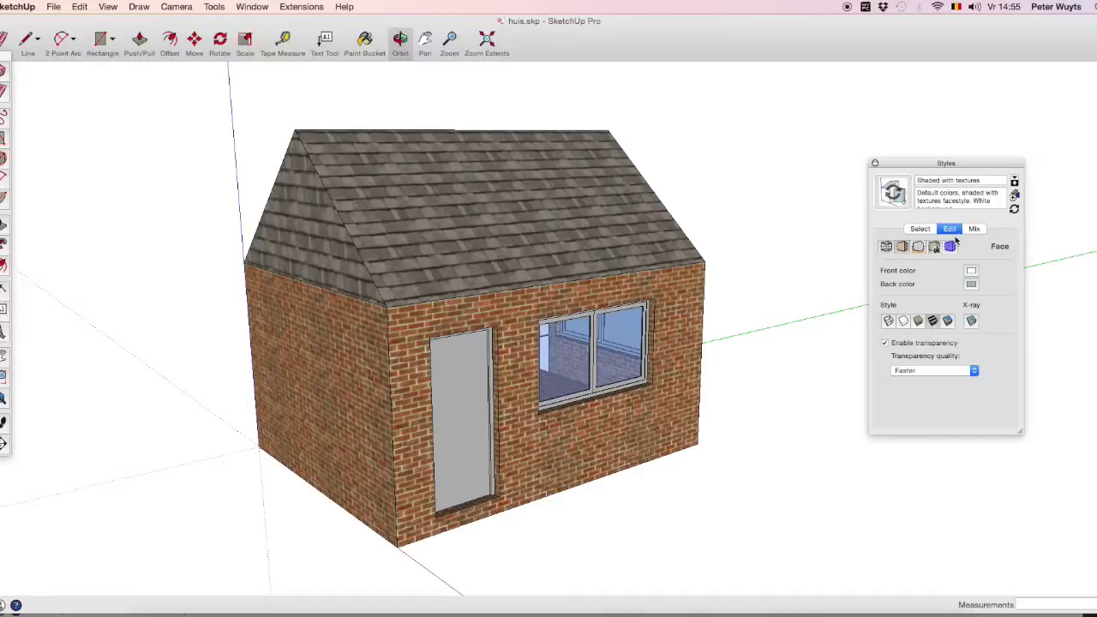
{"action": "left_click", "coordinate": [919, 247]}
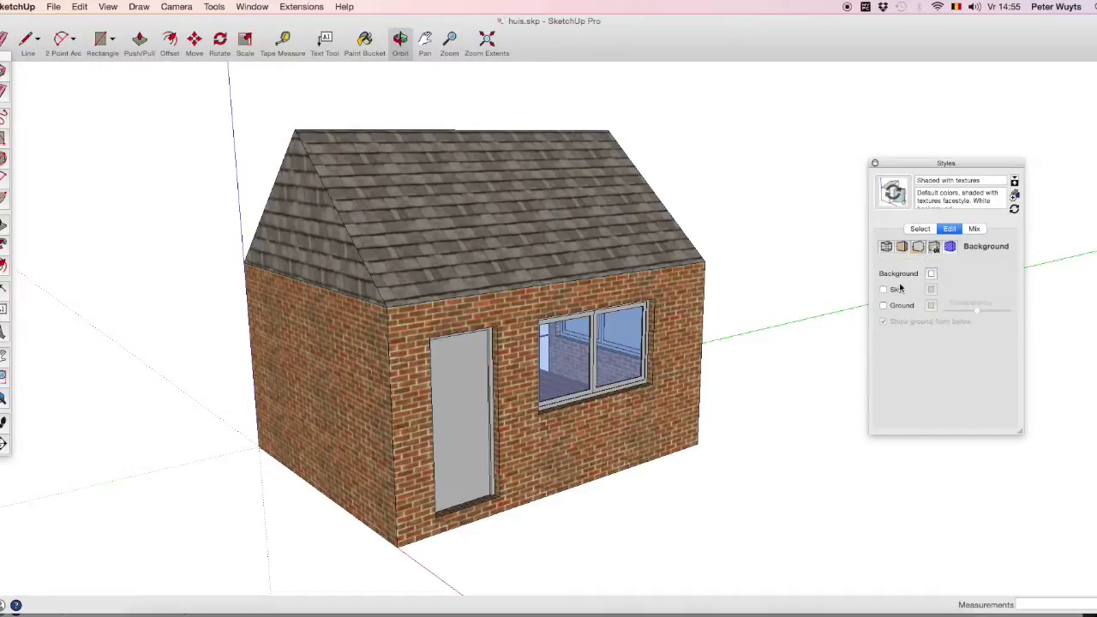
Toggle the Sky and Ground background options on and off, leaving both disabled
{"action": "left_click", "coordinate": [884, 291]}
{"action": "left_click", "coordinate": [883, 290]}
{"action": "left_click", "coordinate": [884, 306]}
{"action": "left_click", "coordinate": [884, 306]}
Set the background colour to red, then back to white
{"action": "left_click", "coordinate": [931, 275]}
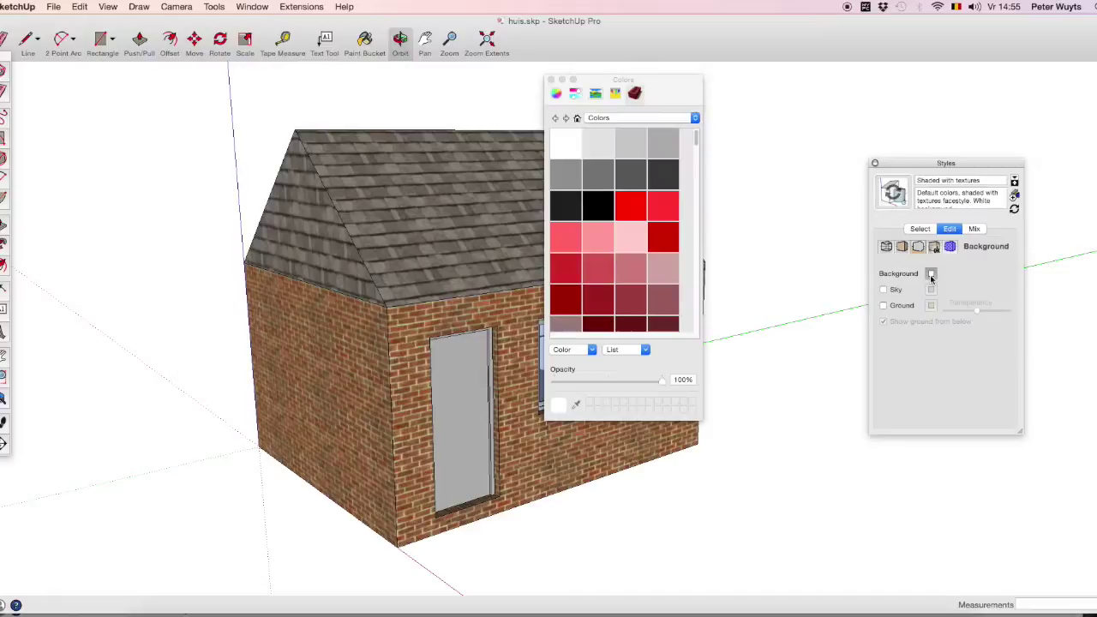
{"action": "left_click", "coordinate": [669, 218]}
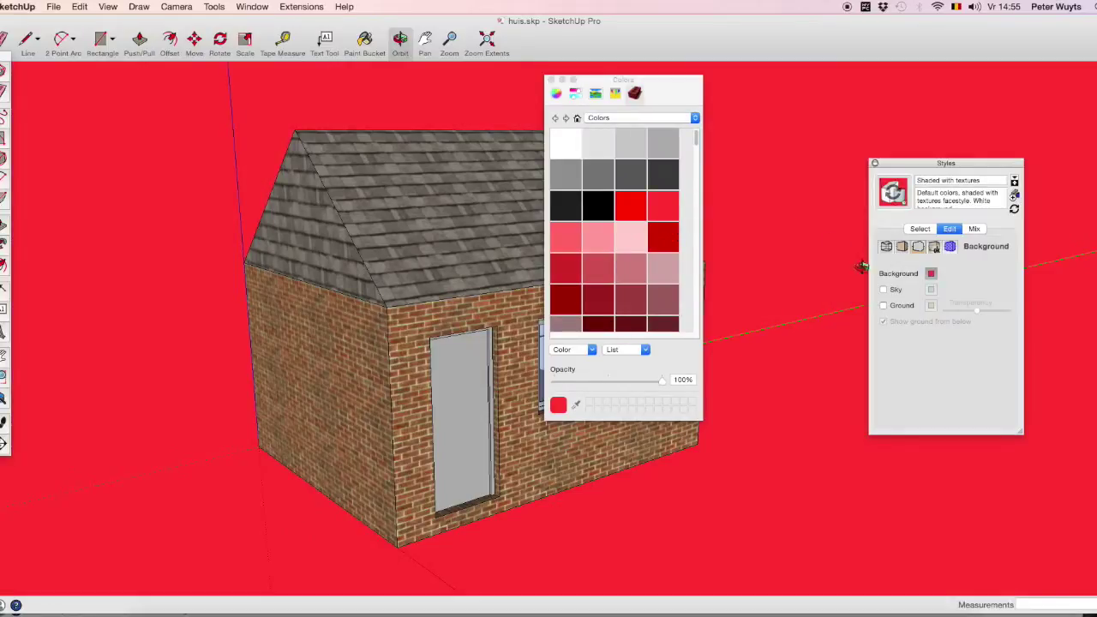
{"action": "left_click", "coordinate": [568, 147]}
{"action": "left_click", "coordinate": [934, 246]}
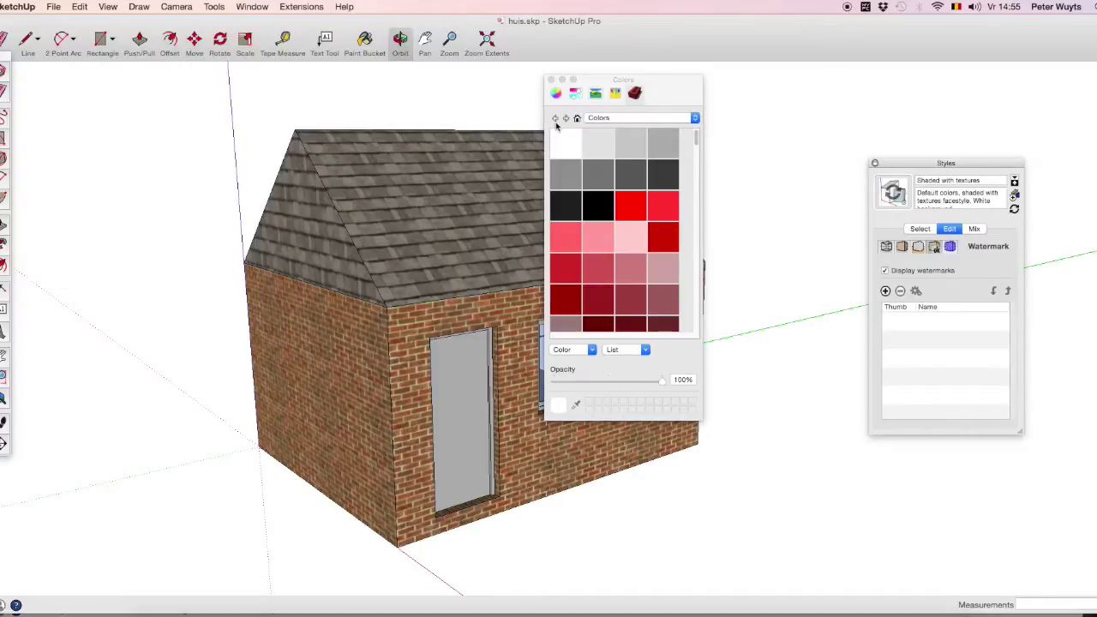
Close the Colors picker and toggle Model Axes off and on in Modeling settings
{"action": "left_click", "coordinate": [551, 79]}
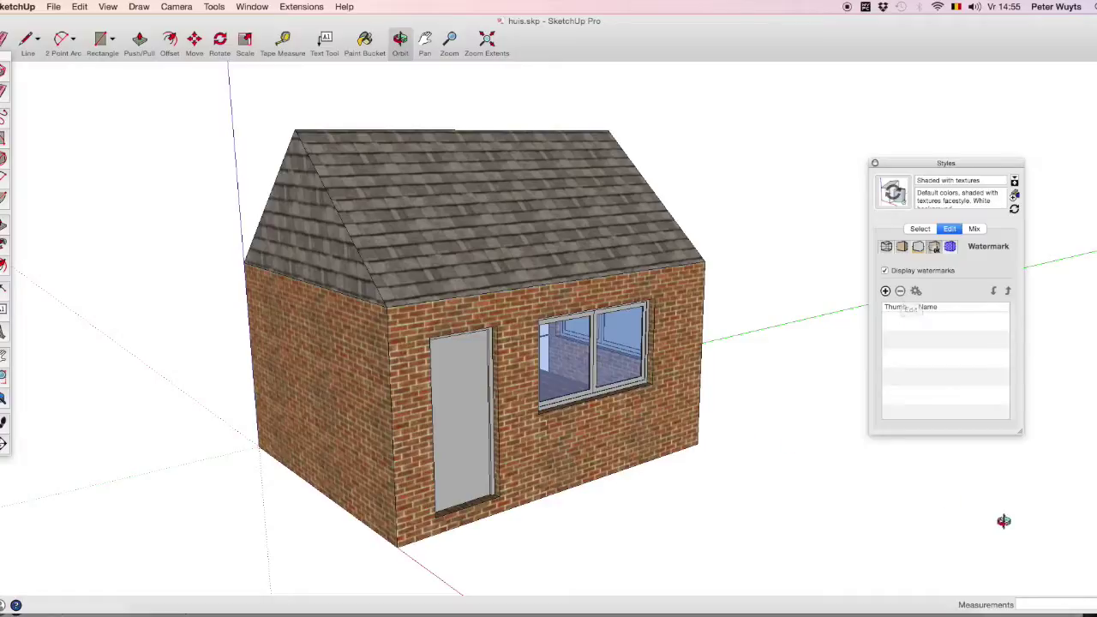
{"action": "left_click", "coordinate": [949, 247]}
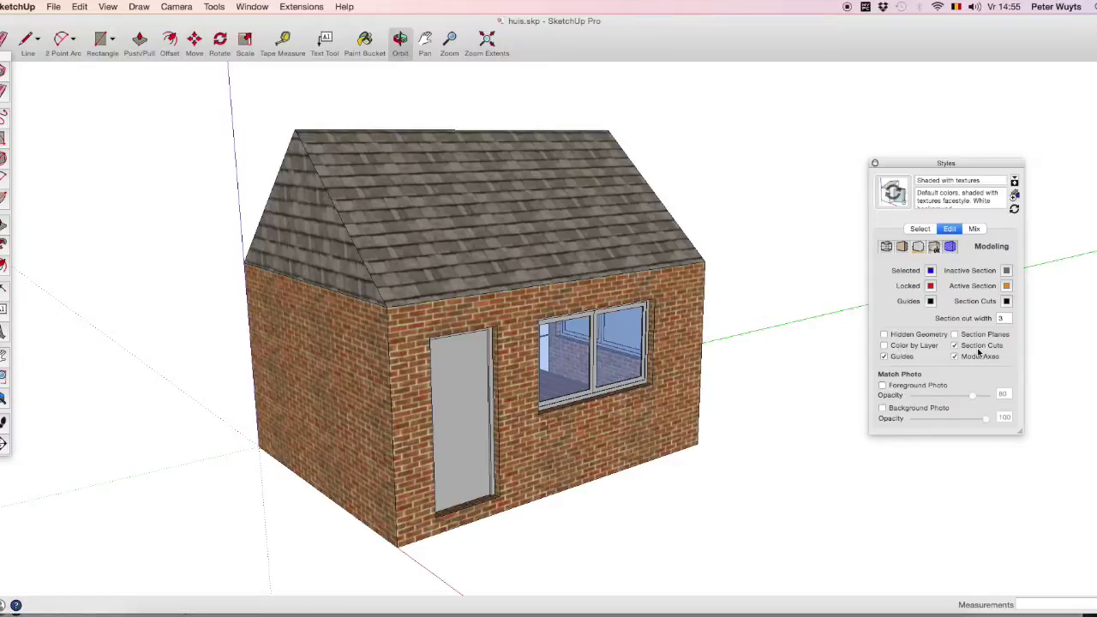
{"action": "left_click", "coordinate": [964, 358]}
{"action": "left_click", "coordinate": [954, 357]}
{"action": "left_click", "coordinate": [53, 7]}
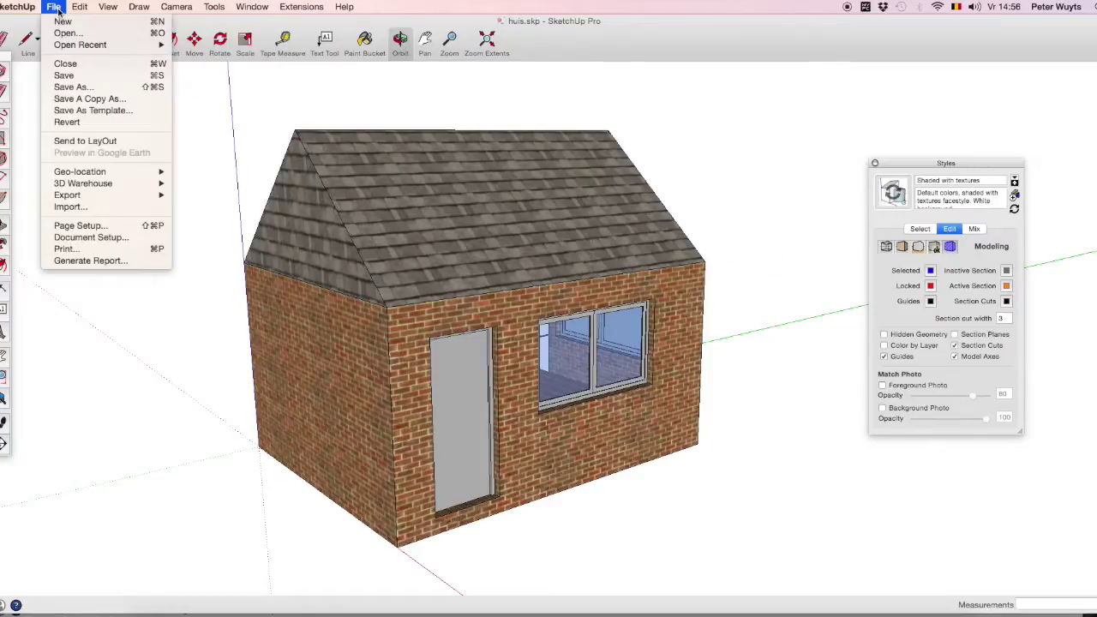
Save the house model and send it to LayOut
{"action": "left_click", "coordinate": [76, 77]}
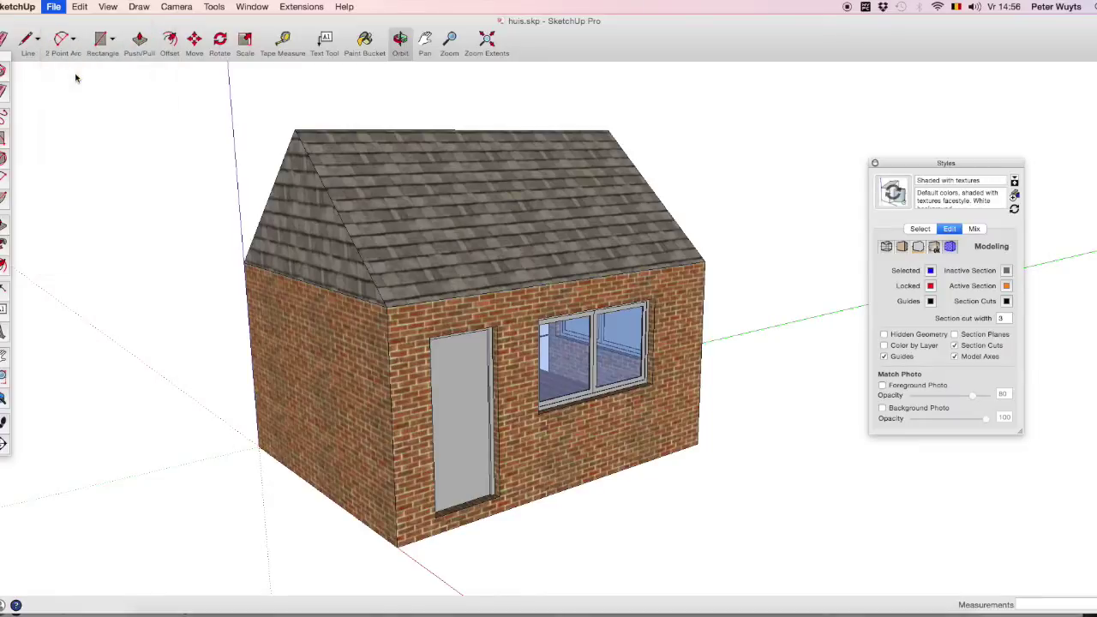
{"action": "left_click", "coordinate": [29, 11]}
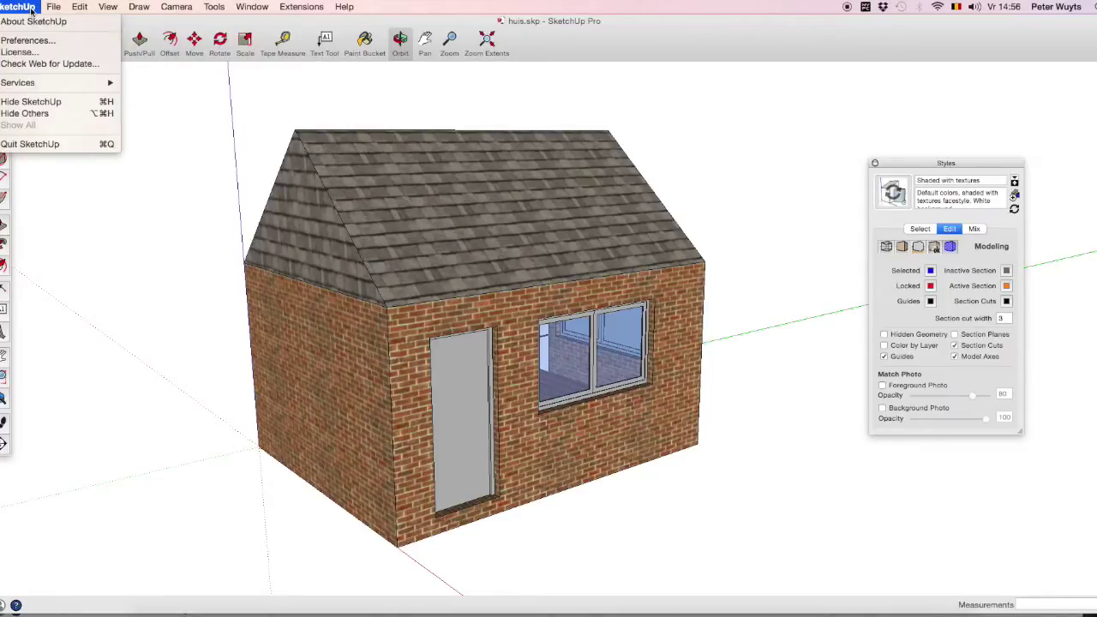
{"action": "left_click", "coordinate": [51, 10]}
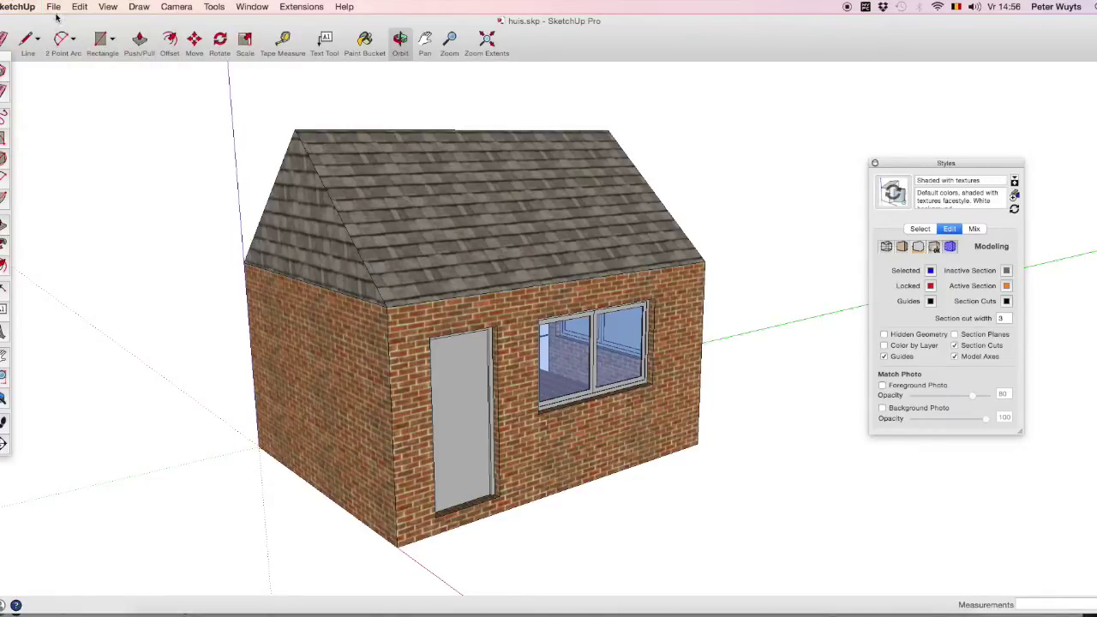
{"action": "left_click", "coordinate": [53, 9]}
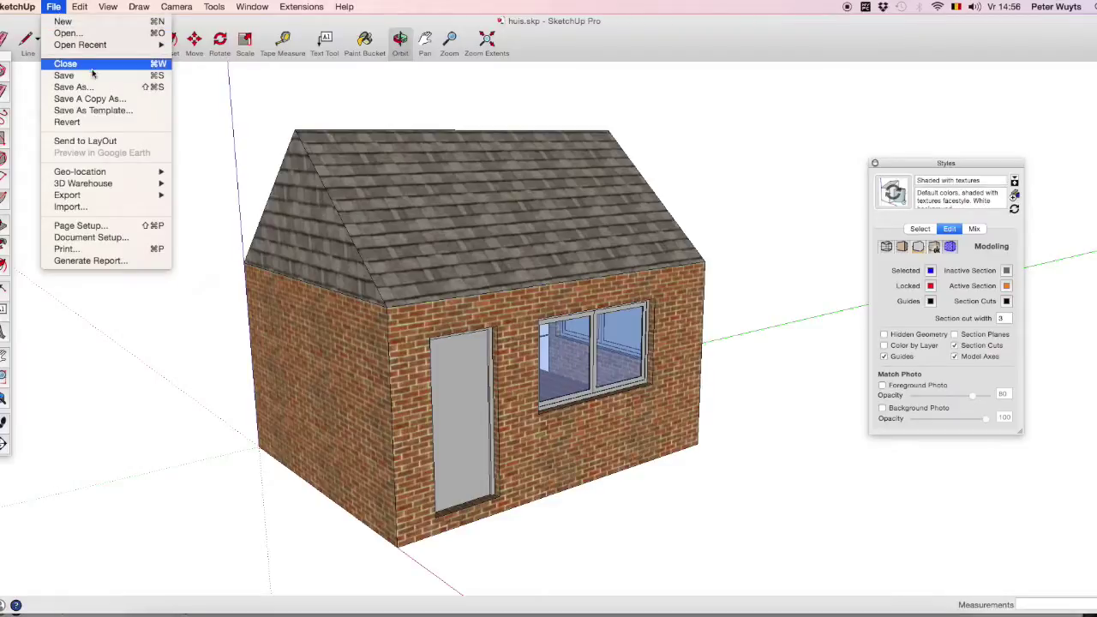
{"action": "left_click", "coordinate": [121, 142]}
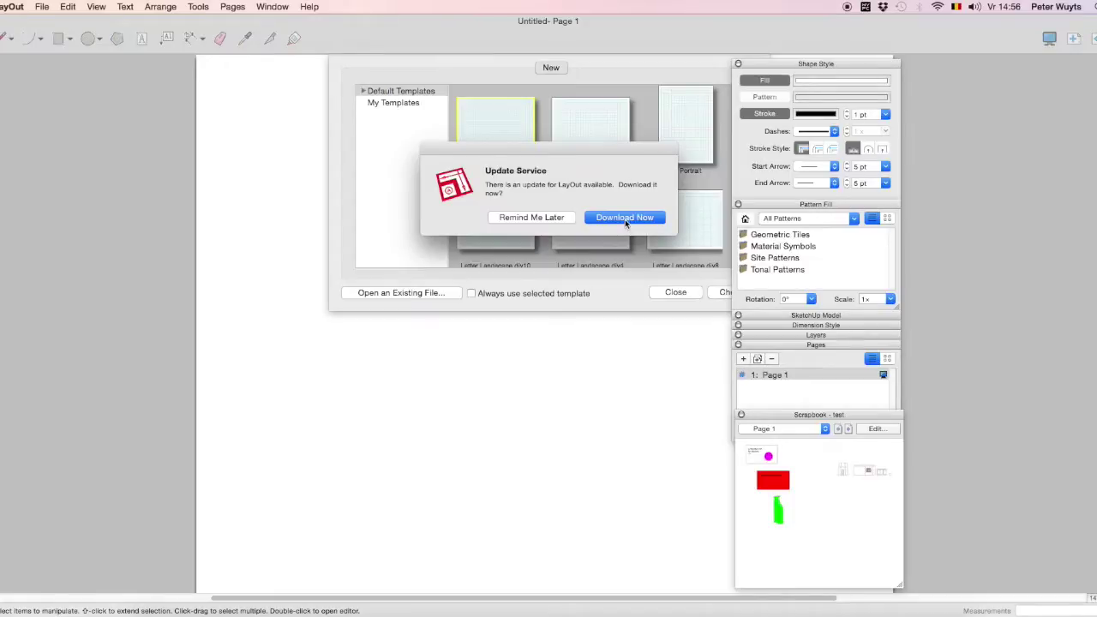
Dismiss the update reminder and start a new document from the A4 Landscape template
{"action": "left_click", "coordinate": [547, 218]}
{"action": "left_click_drag", "start_coordinate": [809, 70], "coordinate": [946, 71]}
{"action": "left_click_drag", "start_coordinate": [742, 94], "coordinate": [762, 200]}
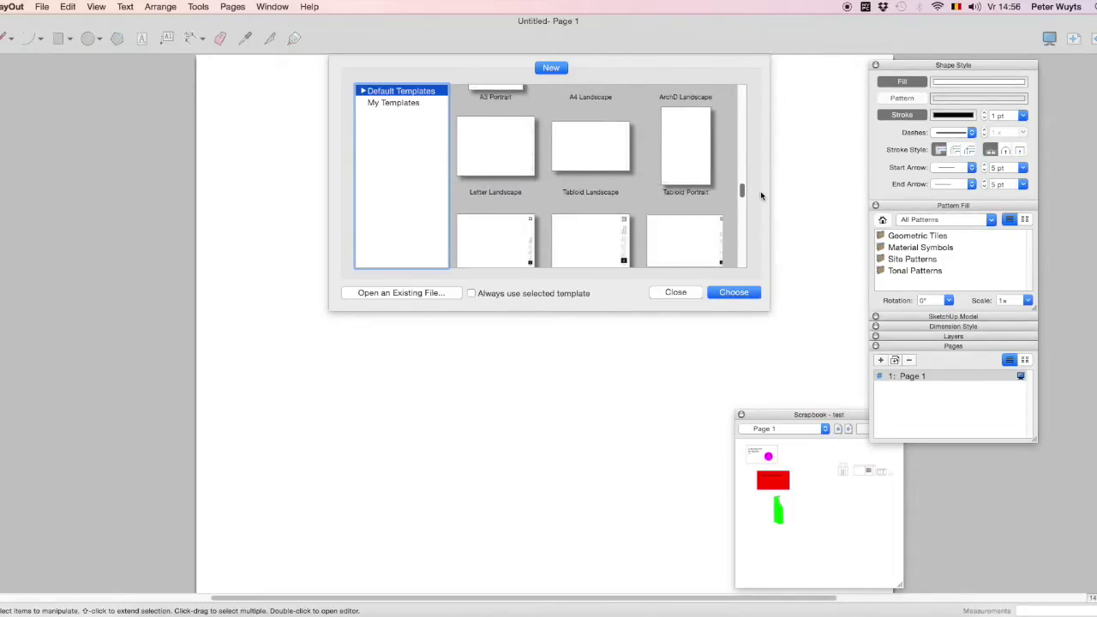
{"action": "left_click_drag", "start_coordinate": [762, 200], "coordinate": [759, 205]}
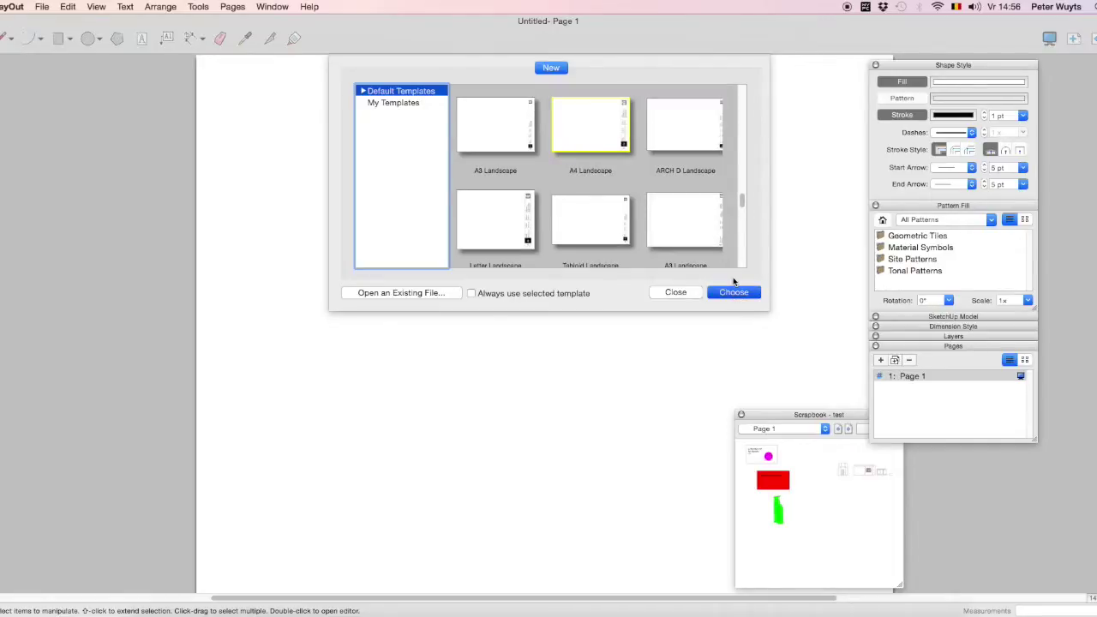
{"action": "key", "text": "Return"}
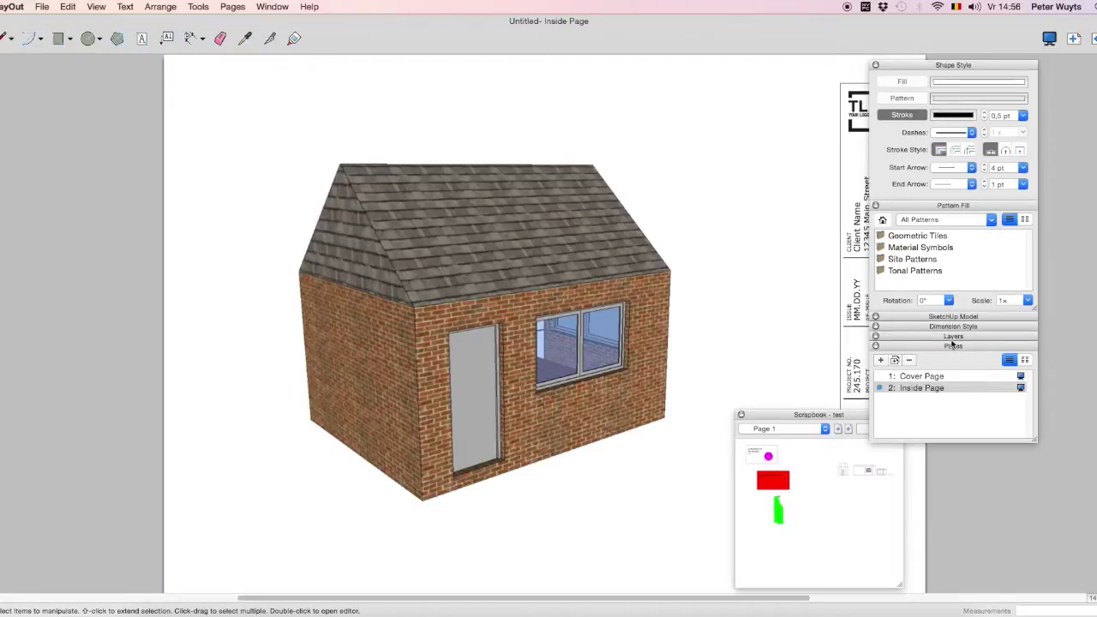
Try Generic CAD on the house viewport, then revert it to Shaded with textures
{"action": "left_click", "coordinate": [899, 317]}
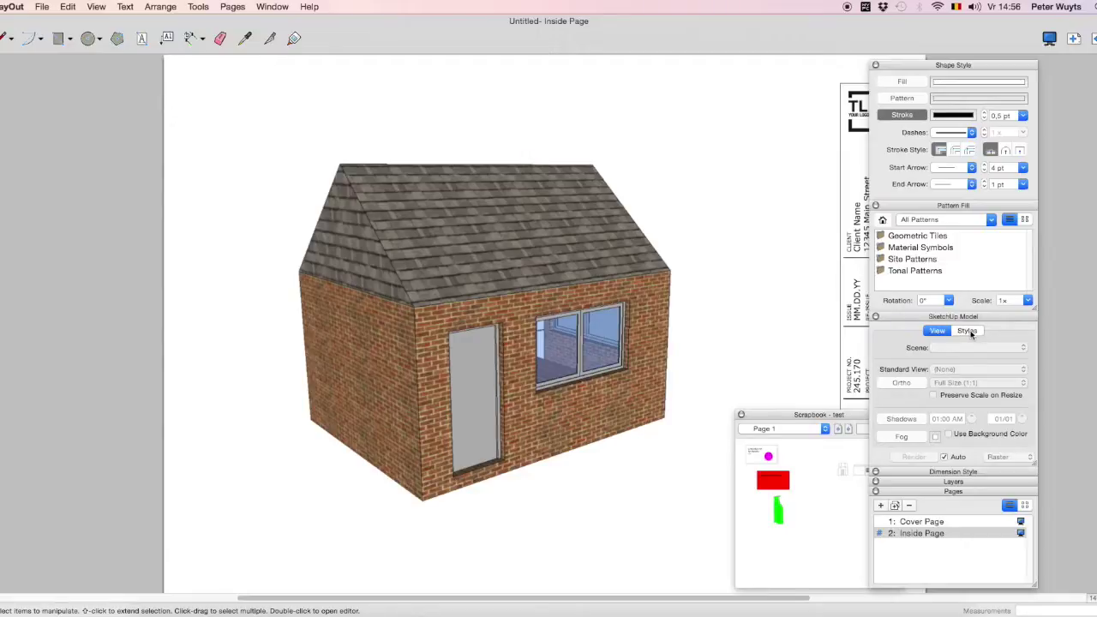
{"action": "left_click", "coordinate": [656, 379]}
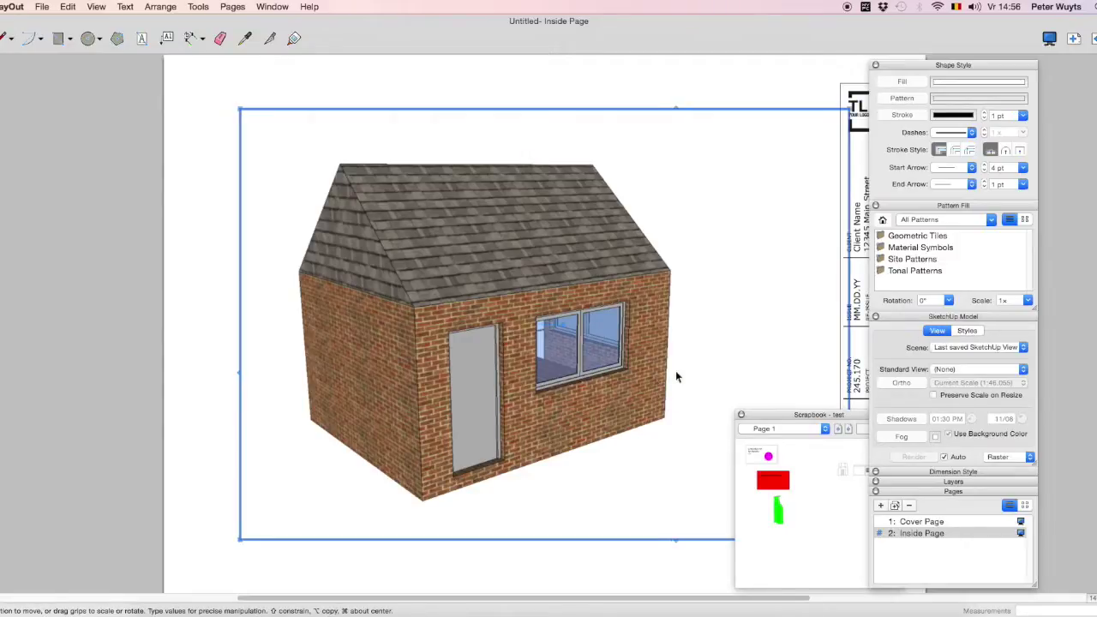
{"action": "right_click", "coordinate": [675, 370]}
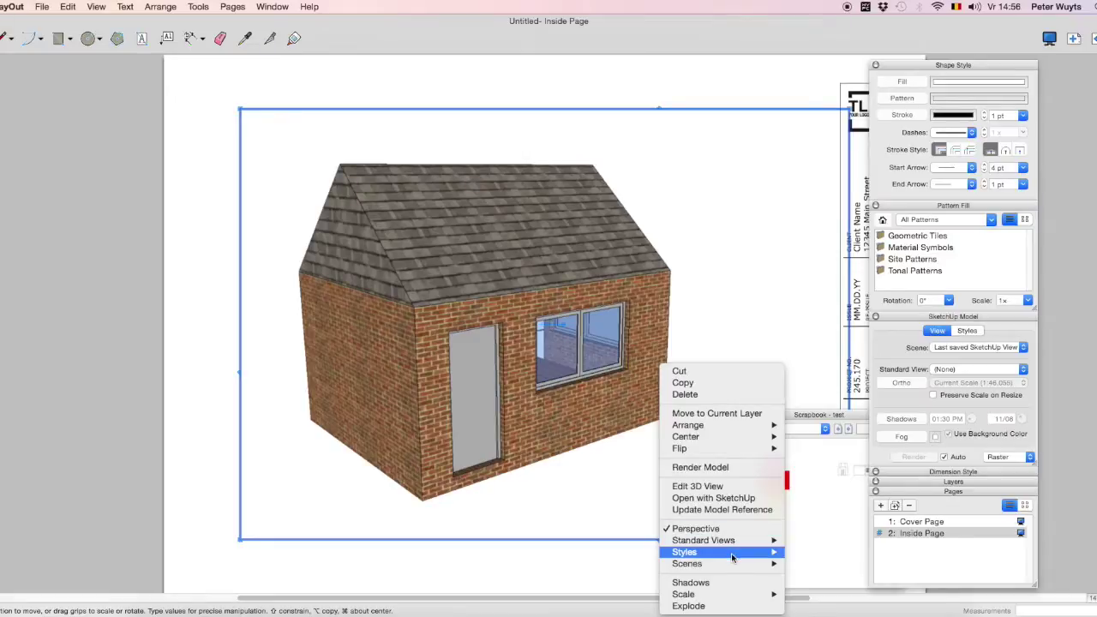
{"action": "mouse_move", "coordinate": [684, 552]}
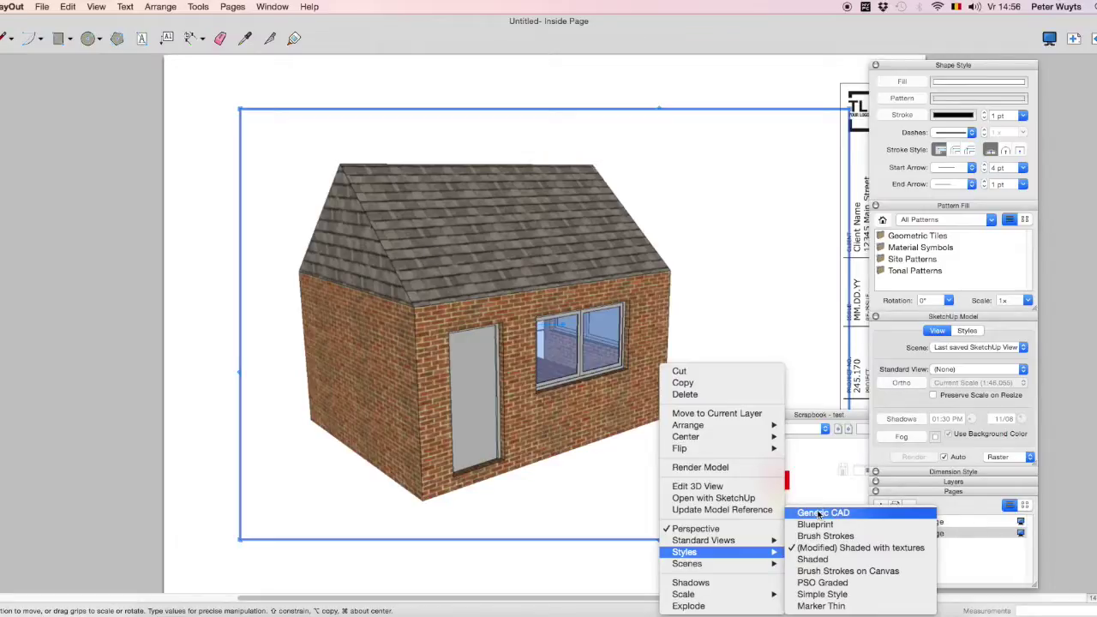
{"action": "left_click", "coordinate": [820, 513]}
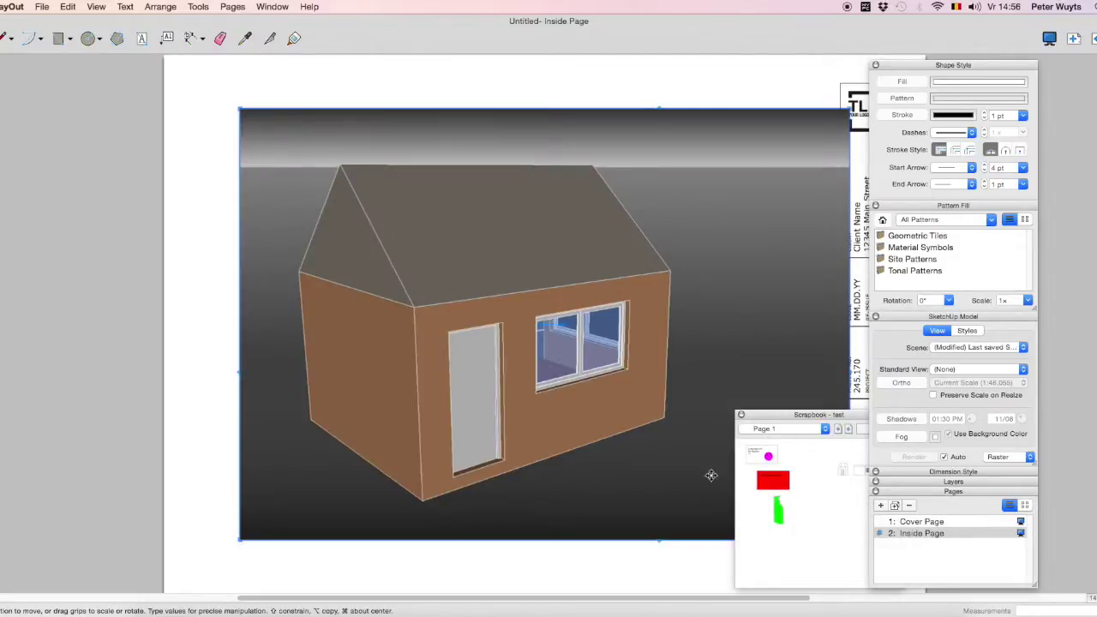
{"action": "right_click", "coordinate": [622, 410]}
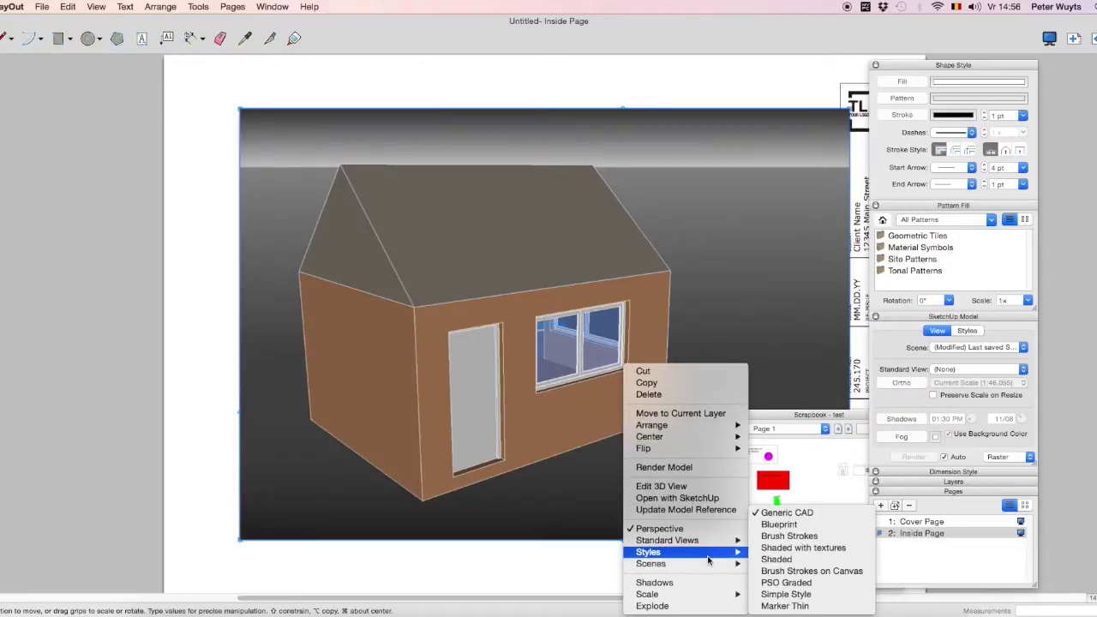
{"action": "mouse_move", "coordinate": [649, 552]}
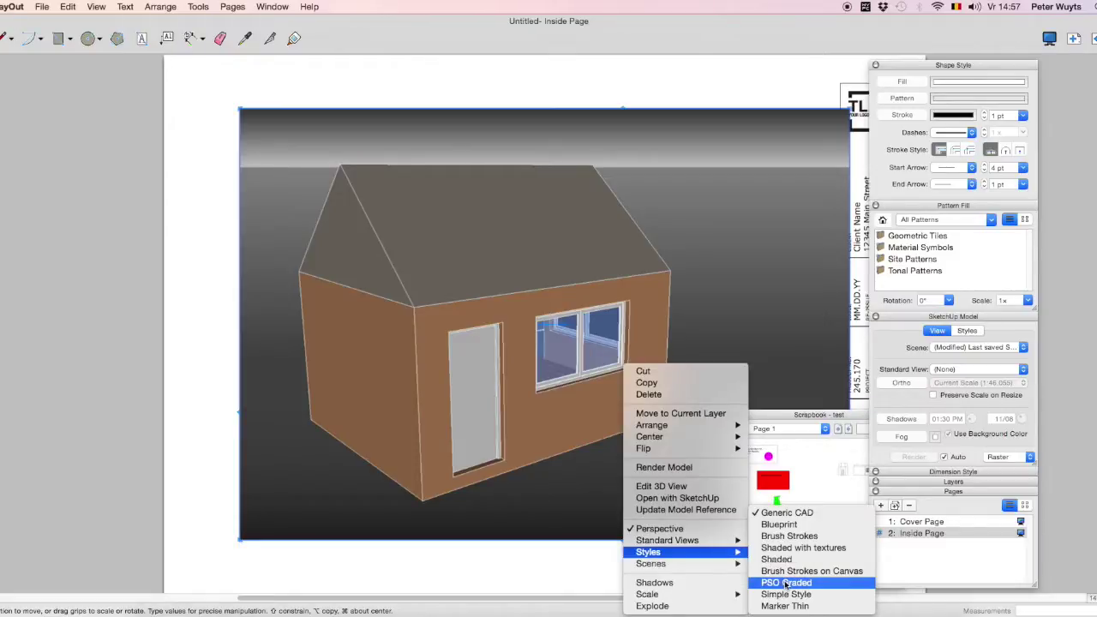
{"action": "left_click", "coordinate": [784, 551]}
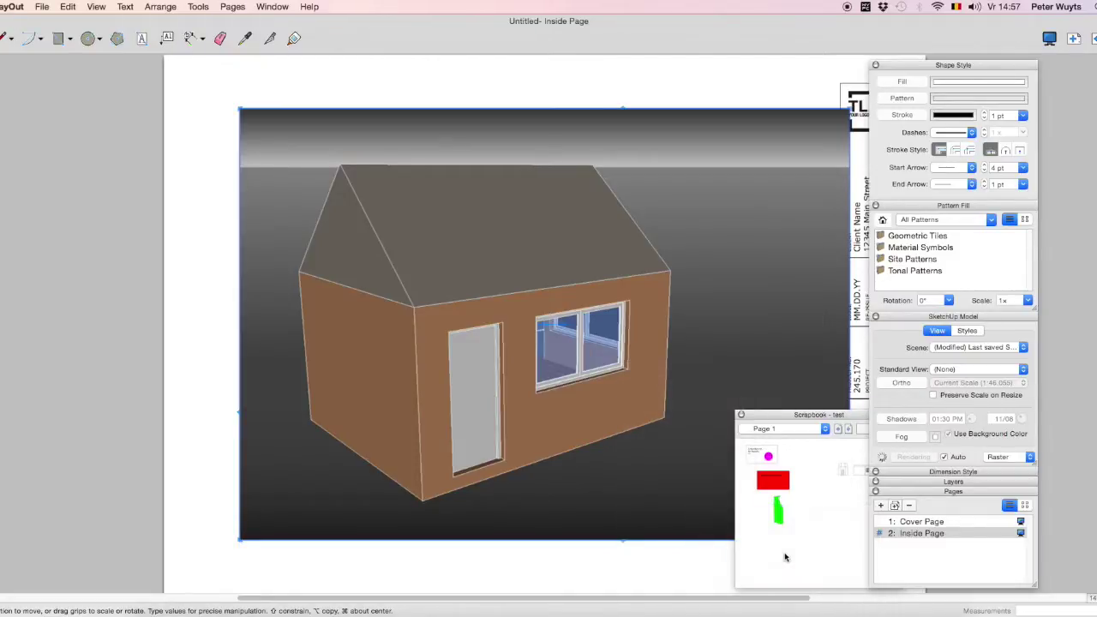
Change the house viewport's line weight from 0,50 to 0,10
{"action": "left_click", "coordinate": [969, 331]}
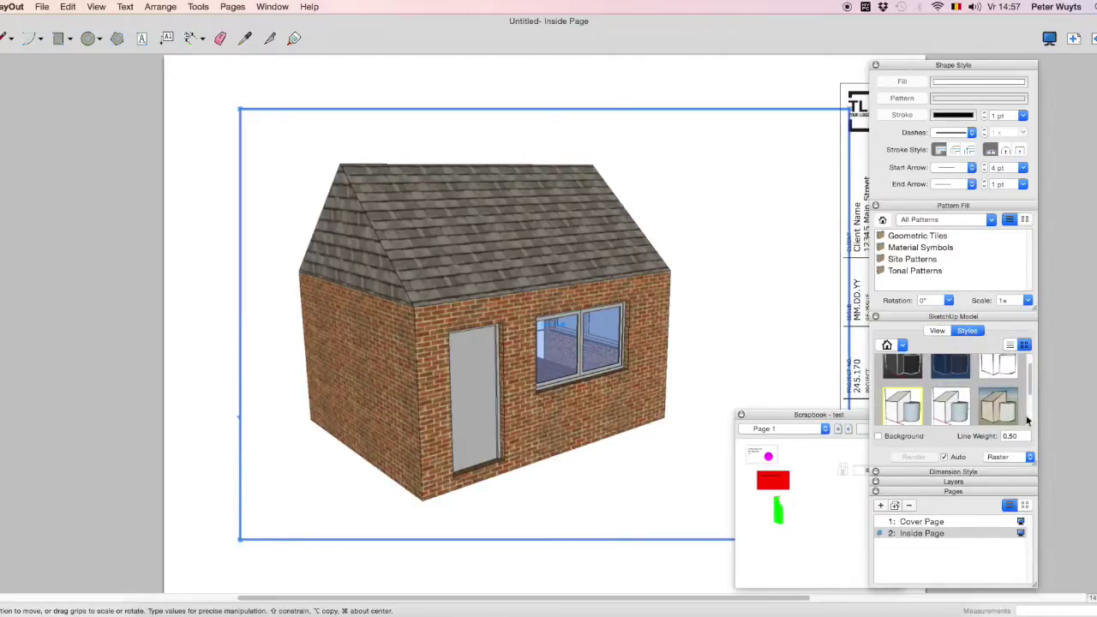
{"action": "scroll", "coordinate": [1033, 418], "scroll_direction": "down", "scroll_amount": 2}
{"action": "scroll", "coordinate": [1035, 417], "scroll_direction": "down", "scroll_amount": 2}
{"action": "scroll", "coordinate": [1036, 416], "scroll_direction": "up", "scroll_amount": 2}
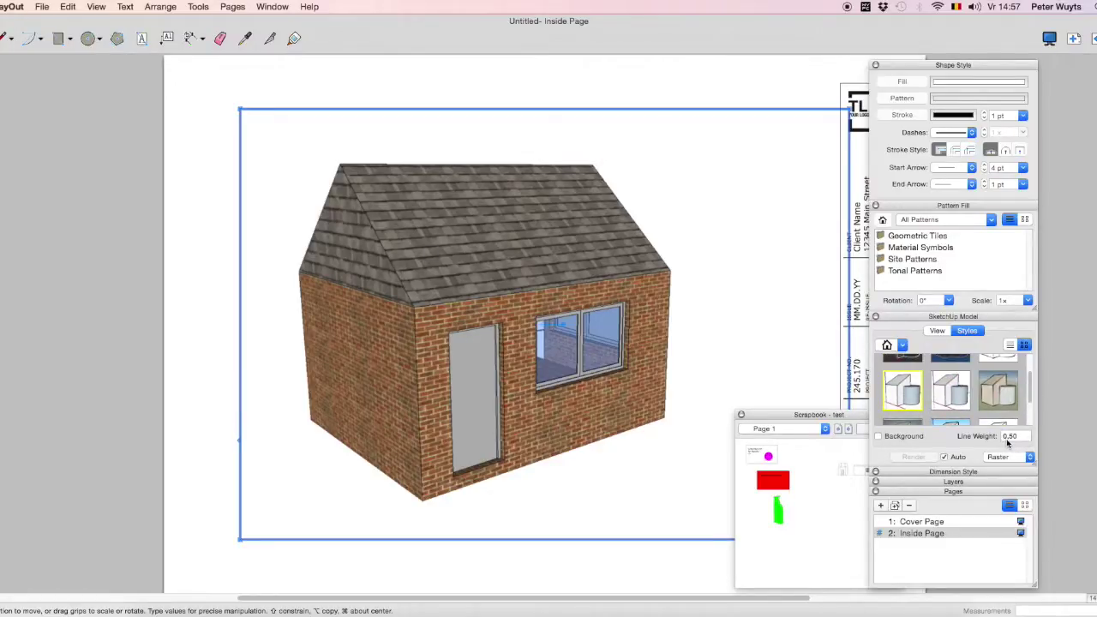
{"action": "left_click", "coordinate": [1010, 437]}
{"action": "key", "text": "BackSpace"}
{"action": "type", "text": "1"}
{"action": "key", "text": "Return"}
{"action": "left_click", "coordinate": [1021, 436]}
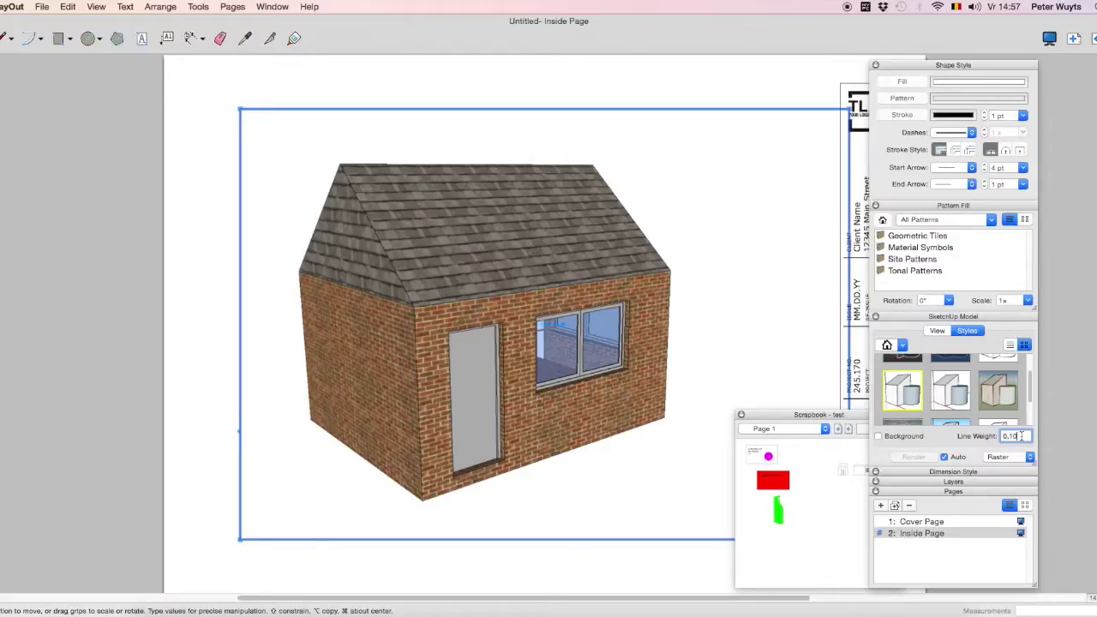